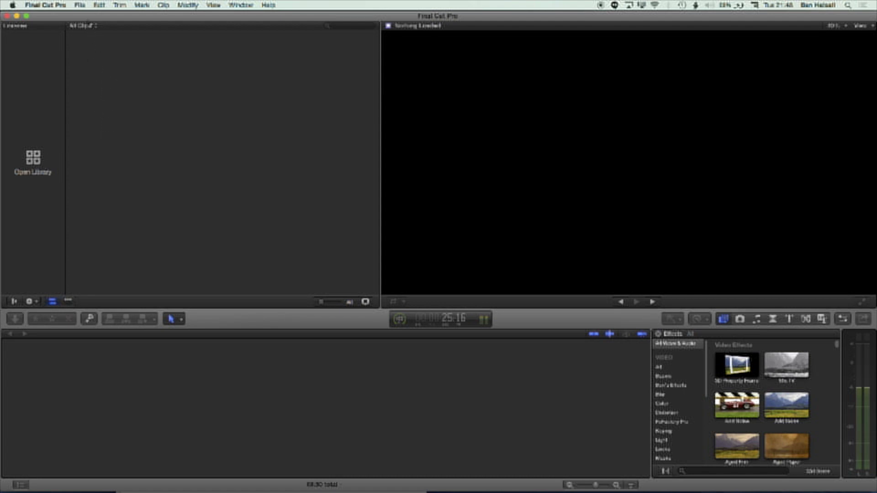
- Create a new library via File > New > Library and save it as 'Proxy Footage Overview'
{"action": "left_click", "coordinate": [80, 5]}
{"action": "mouse_move", "coordinate": [85, 20]}
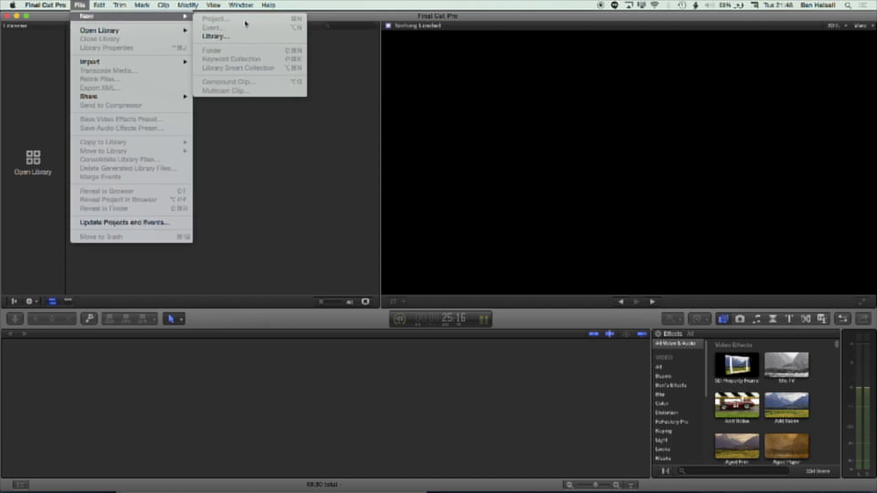
{"action": "left_click", "coordinate": [218, 36]}
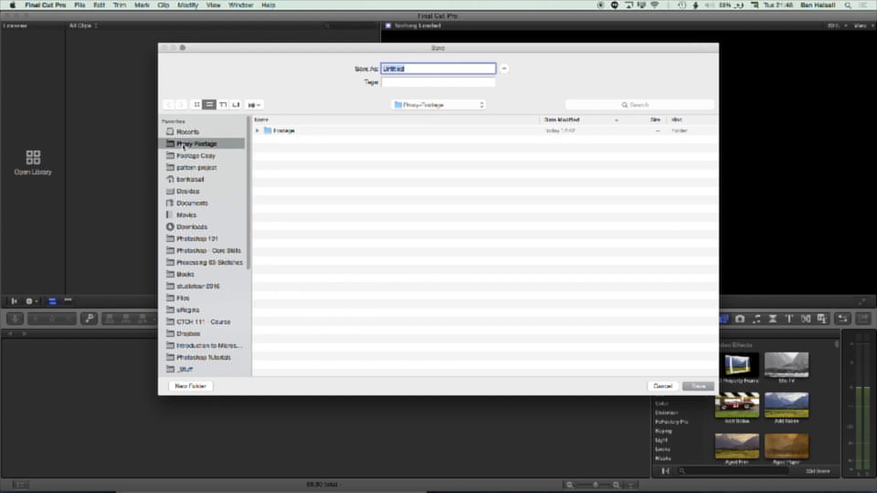
{"action": "left_click", "coordinate": [415, 69]}
{"action": "key", "text": "super+a"}
{"action": "type", "text": "Proxy Footage Overview"}
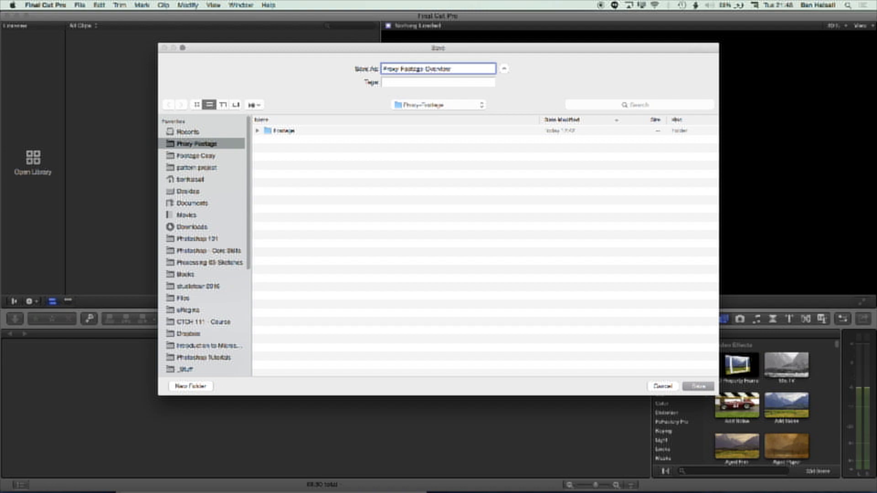
{"action": "key", "text": "Return"}
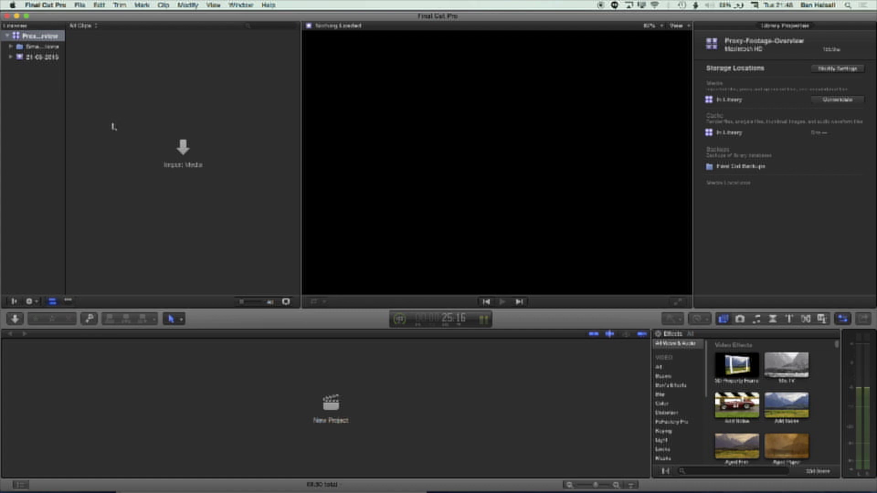
{"action": "left_click", "coordinate": [50, 5]}
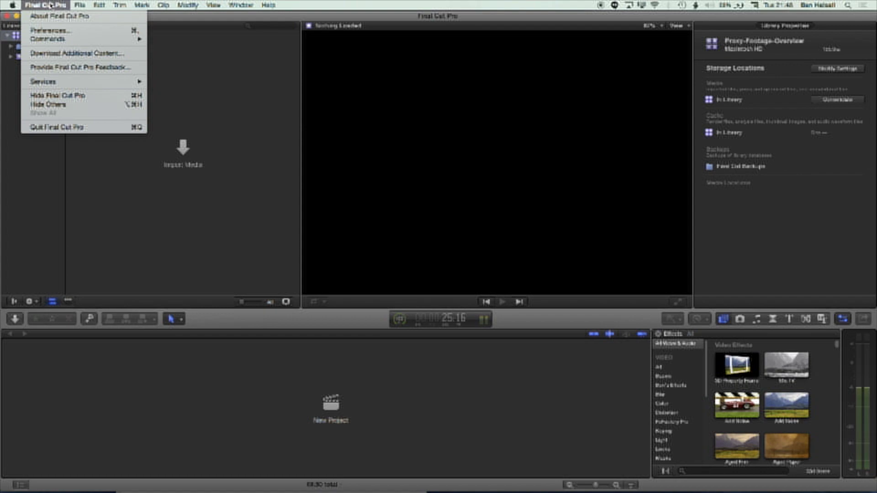
{"action": "left_click", "coordinate": [48, 32]}
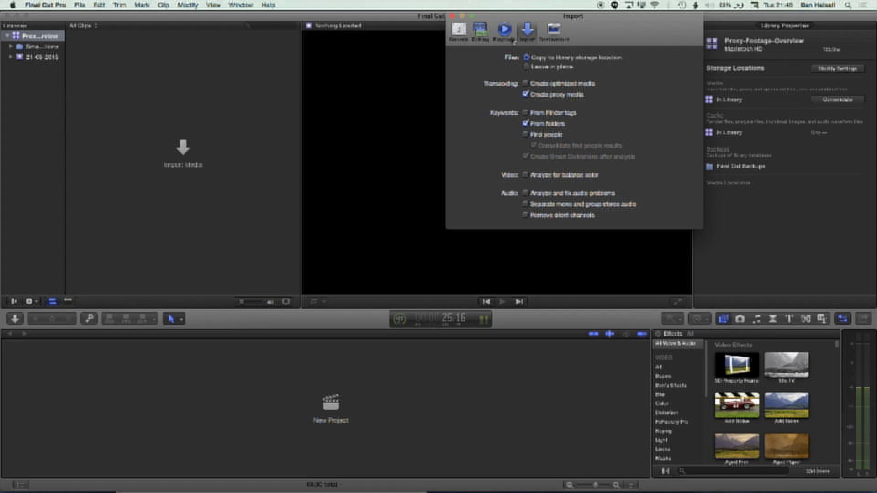
{"action": "left_click", "coordinate": [527, 67]}
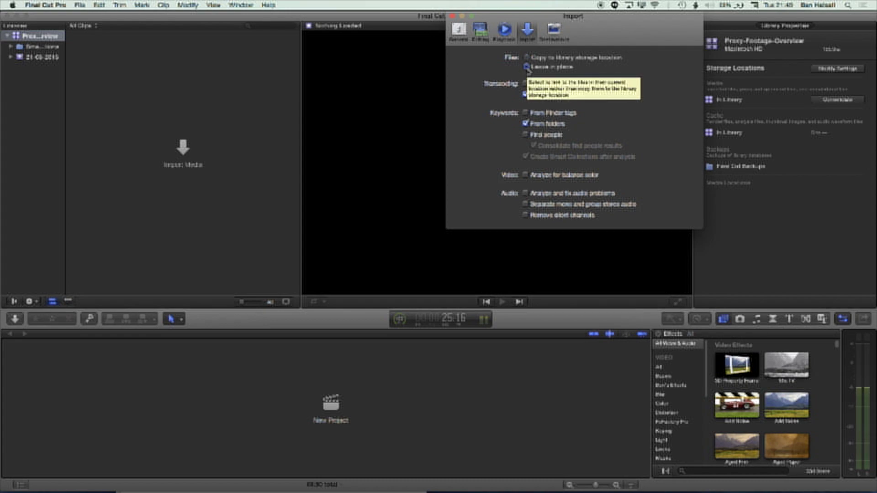
{"action": "left_click", "coordinate": [527, 57]}
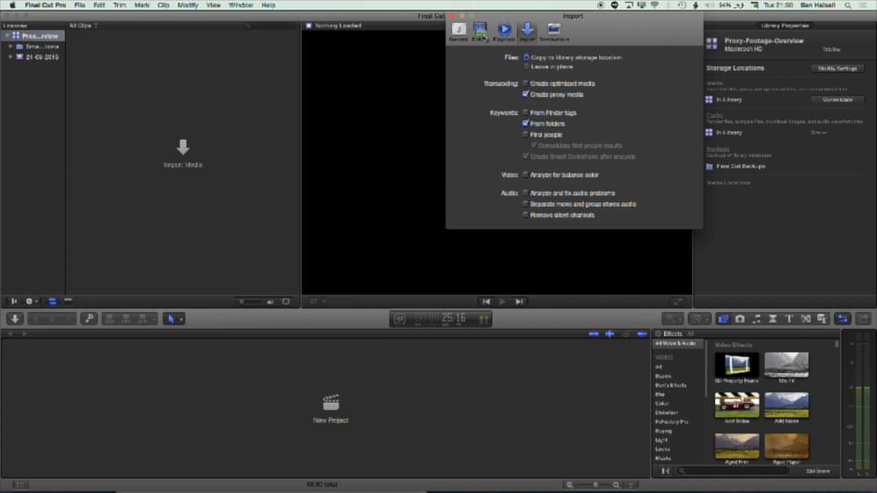
{"action": "left_click", "coordinate": [452, 16]}
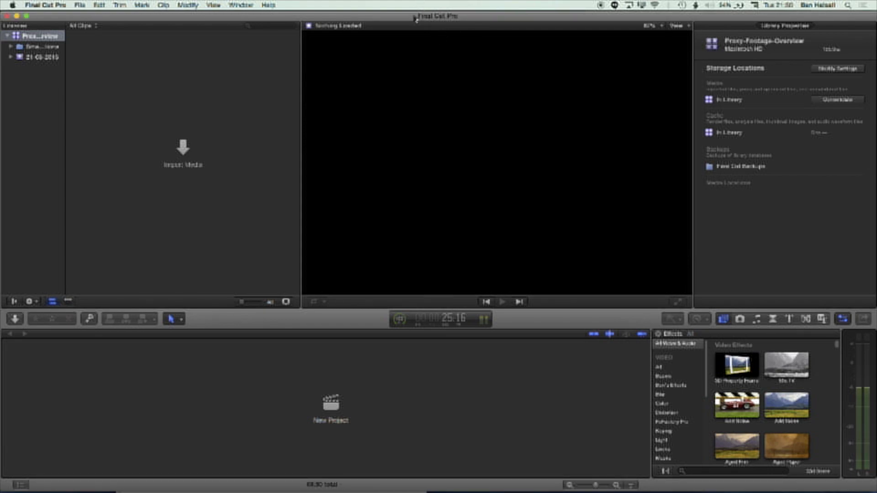
- Select all four .mov clips in Finder's Footage folder and drop them onto the Final Cut Pro event
{"action": "key", "text": "super+Tab"}
{"action": "key", "text": "super+Tab"}
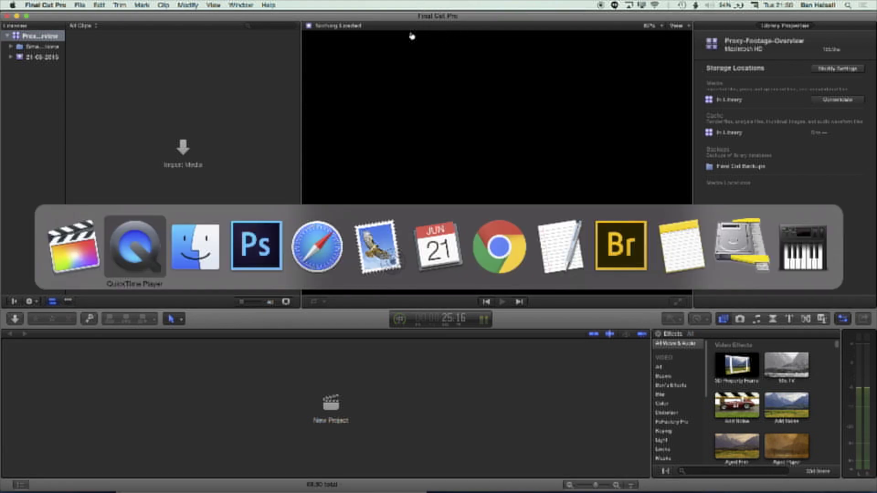
{"action": "left_click", "coordinate": [374, 44]}
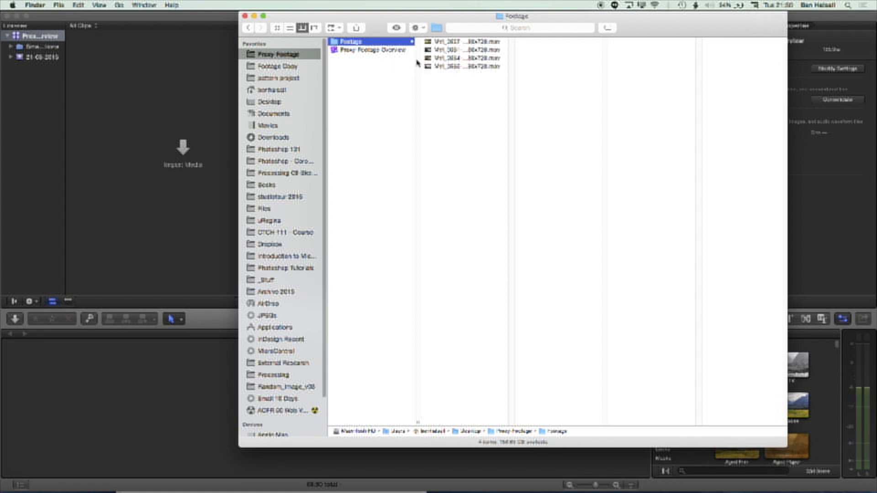
{"action": "left_click_drag", "start_coordinate": [458, 92], "coordinate": [436, 42]}
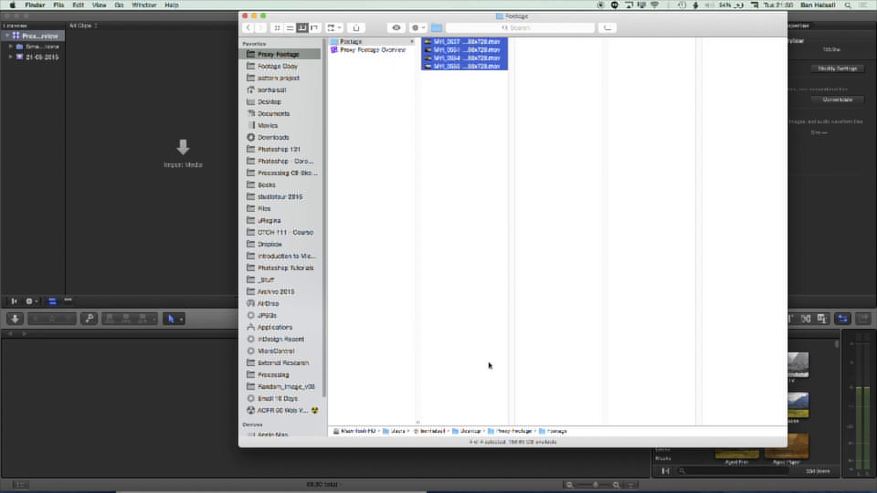
{"action": "left_click_drag", "start_coordinate": [509, 421], "coordinate": [633, 421]}
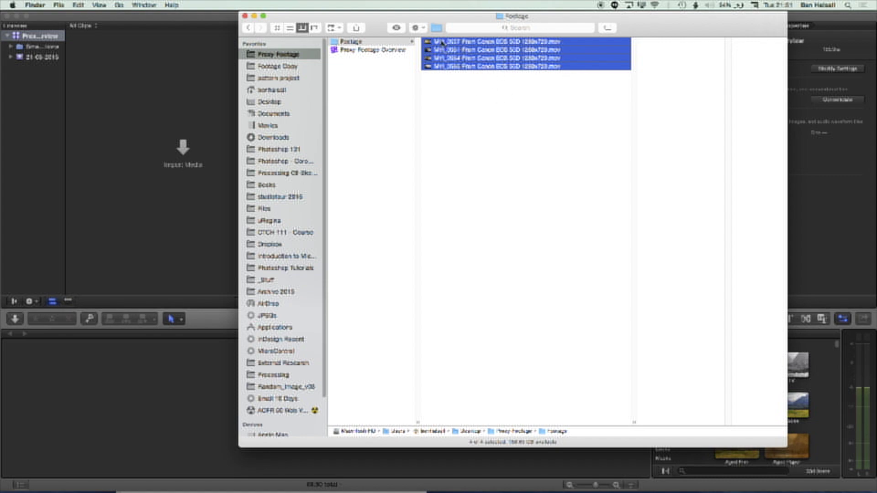
{"action": "left_click_drag", "start_coordinate": [428, 46], "coordinate": [113, 73]}
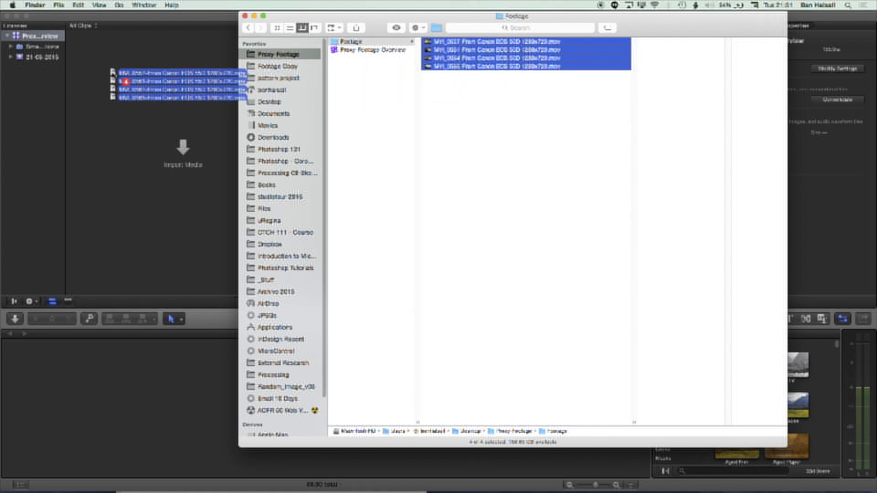
{"action": "left_click_drag", "start_coordinate": [113, 73], "coordinate": [50, 63]}
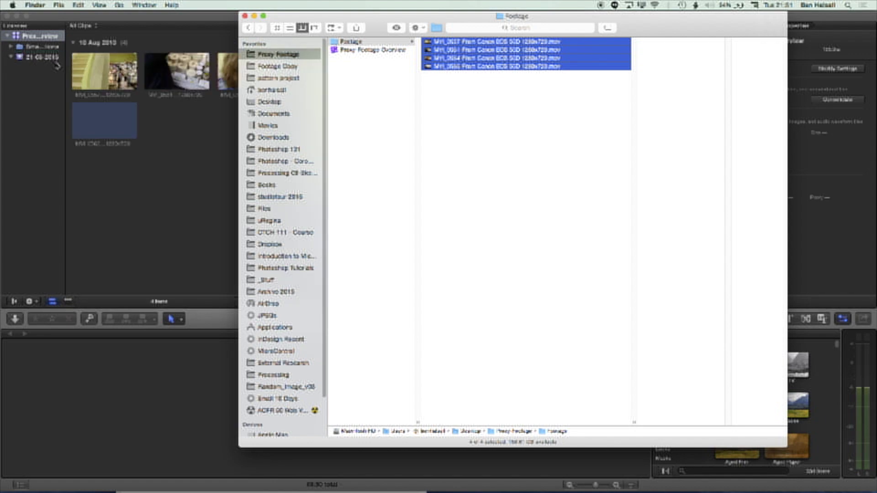
- Watch Background Tasks until the imported clips finish transcoding, then close the panel
{"action": "left_click", "coordinate": [189, 24]}
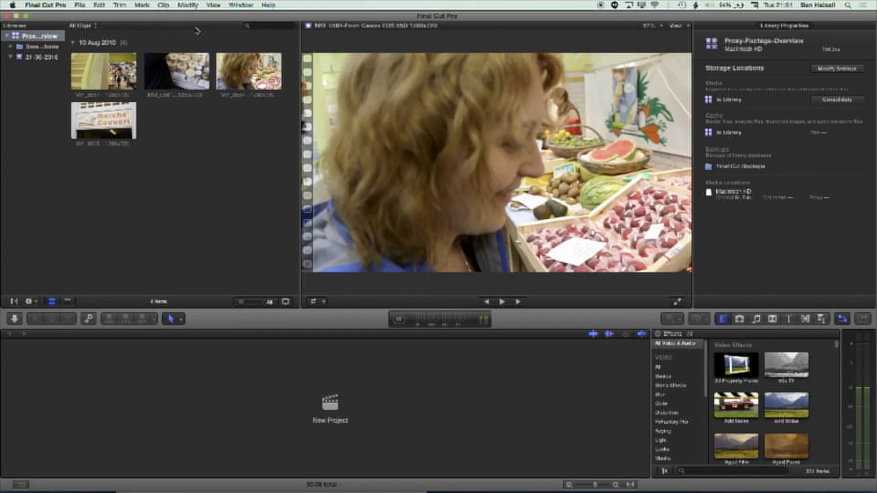
{"action": "left_click", "coordinate": [398, 319]}
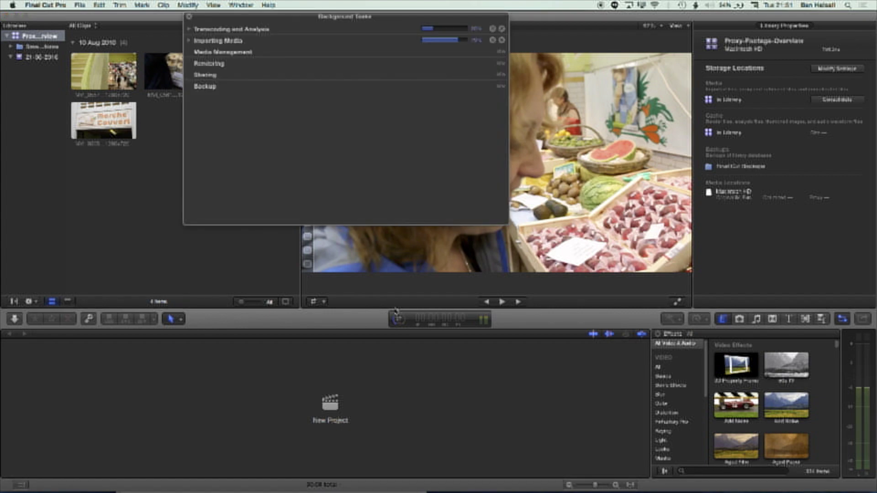
{"action": "left_click_drag", "start_coordinate": [481, 29], "coordinate": [531, 52]}
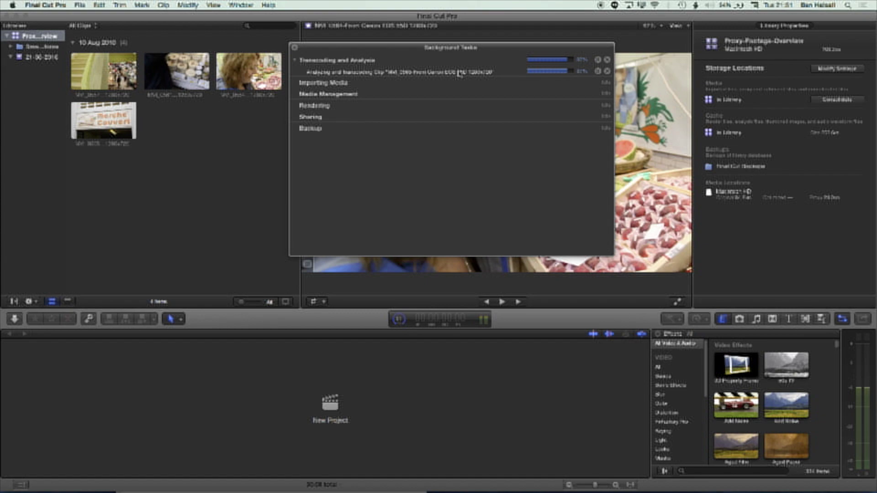
{"action": "left_click", "coordinate": [295, 47]}
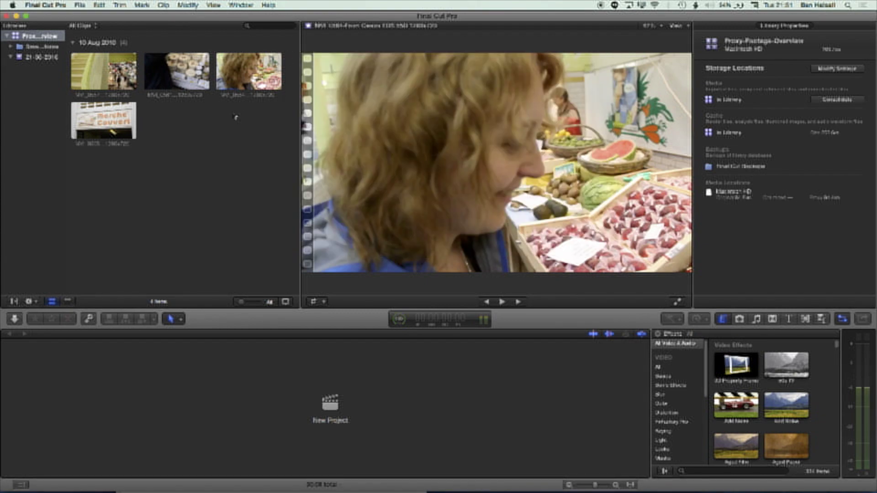
- Preview the Marché Couvert clip and check the Viewer's playback media options
{"action": "left_click", "coordinate": [171, 76]}
{"action": "left_click", "coordinate": [90, 131]}
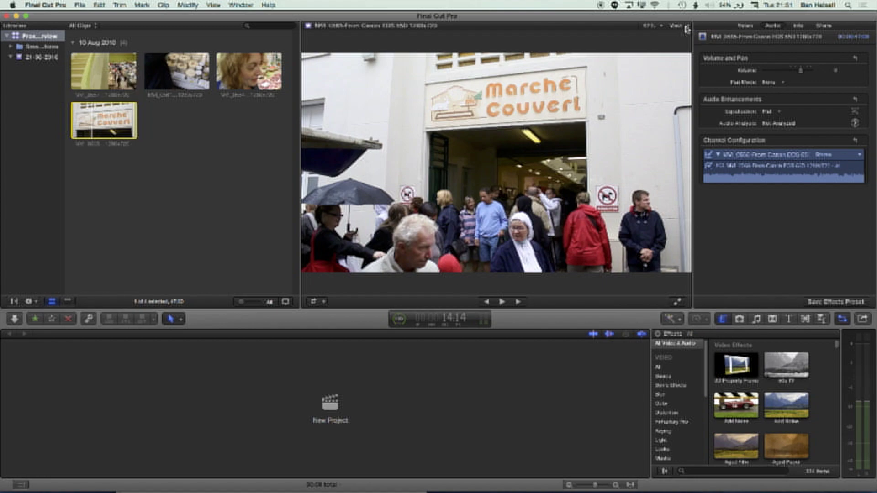
{"action": "left_click", "coordinate": [692, 108]}
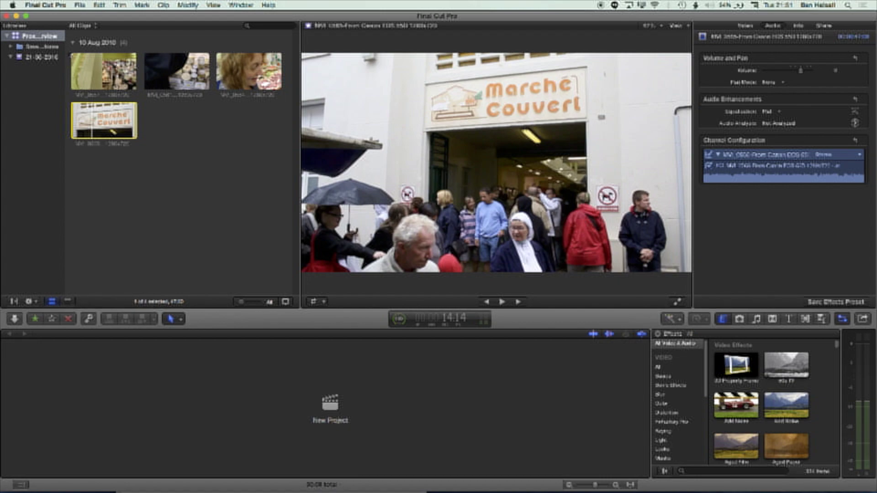
- Reveal the Proxy-Footage-Overview library in Finder and show its package contents
{"action": "right_click", "coordinate": [19, 36]}
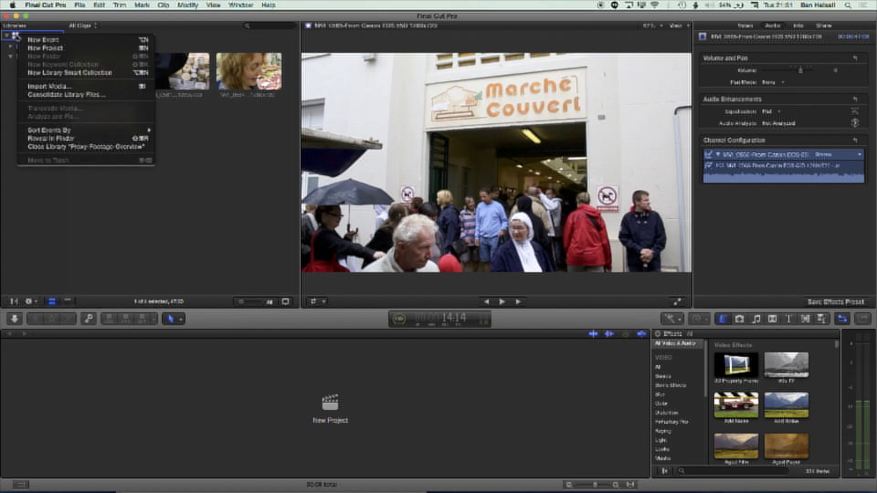
{"action": "left_click", "coordinate": [51, 137]}
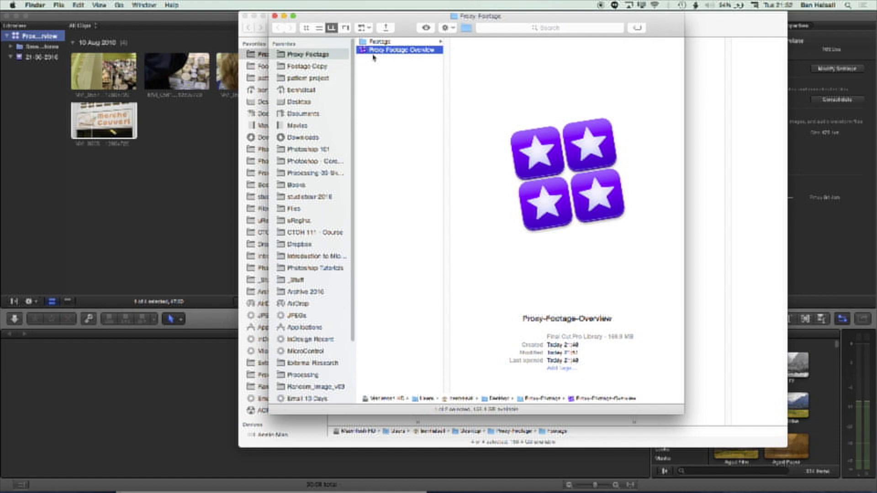
{"action": "right_click", "coordinate": [370, 52]}
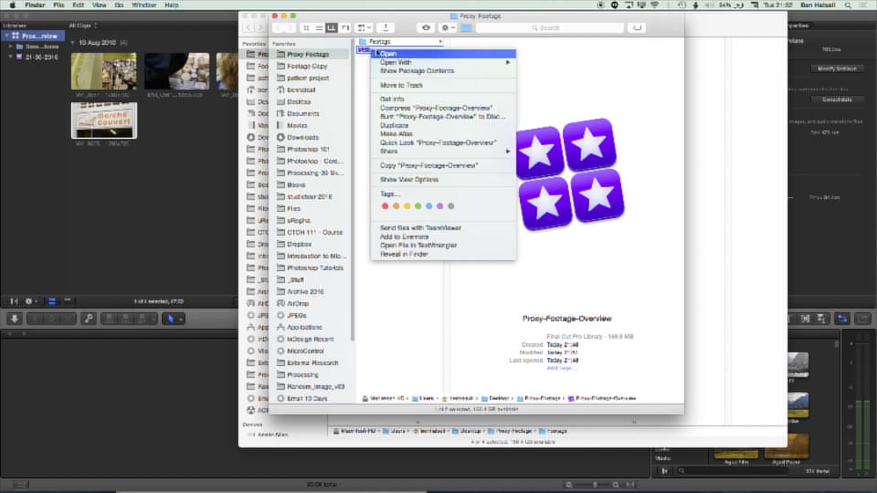
{"action": "left_click", "coordinate": [385, 72]}
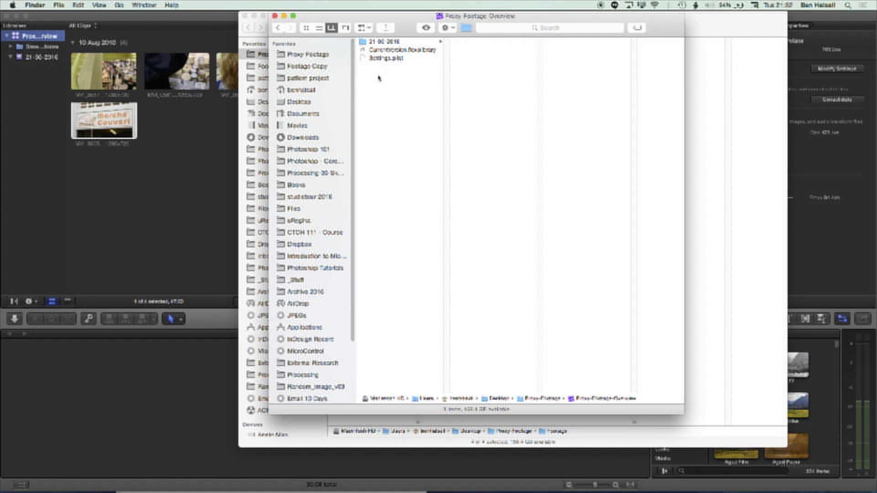
{"action": "left_click_drag", "start_coordinate": [400, 32], "coordinate": [337, 60]}
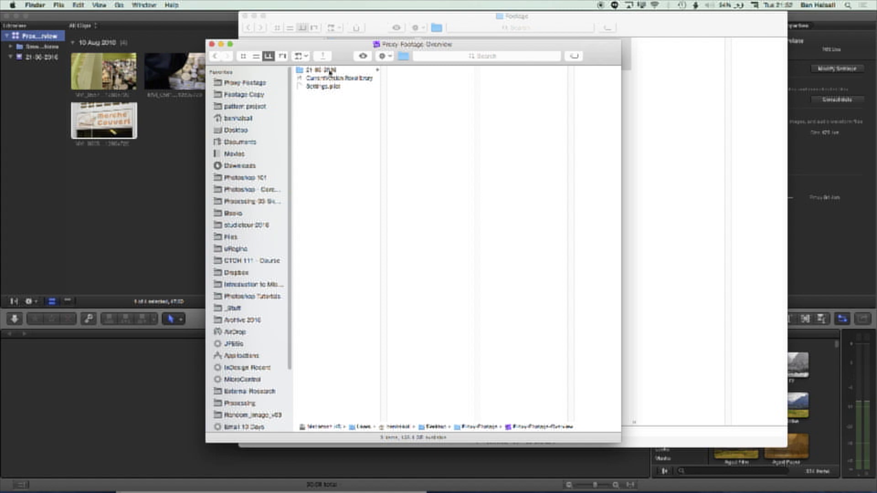
- Browse the 21 06 2016 event's Original Media, Render Files and Transcoded Media > Proxy Media folders
{"action": "left_click", "coordinate": [329, 71]}
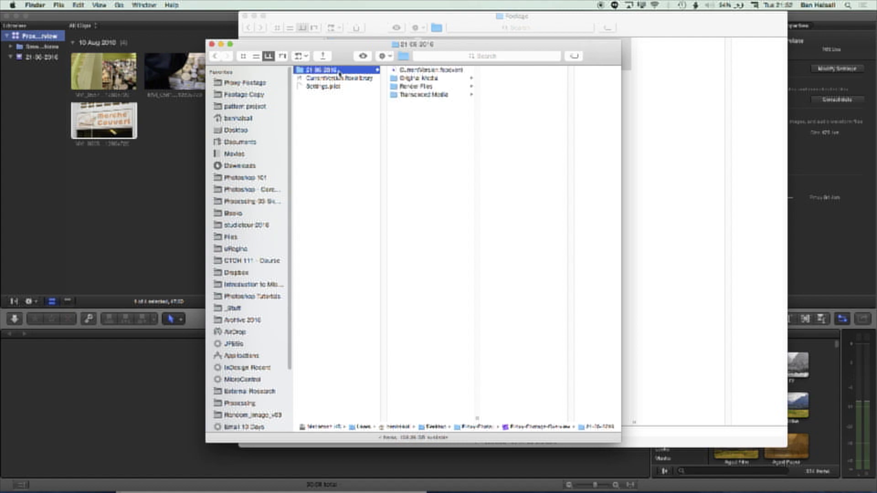
{"action": "left_click", "coordinate": [408, 80]}
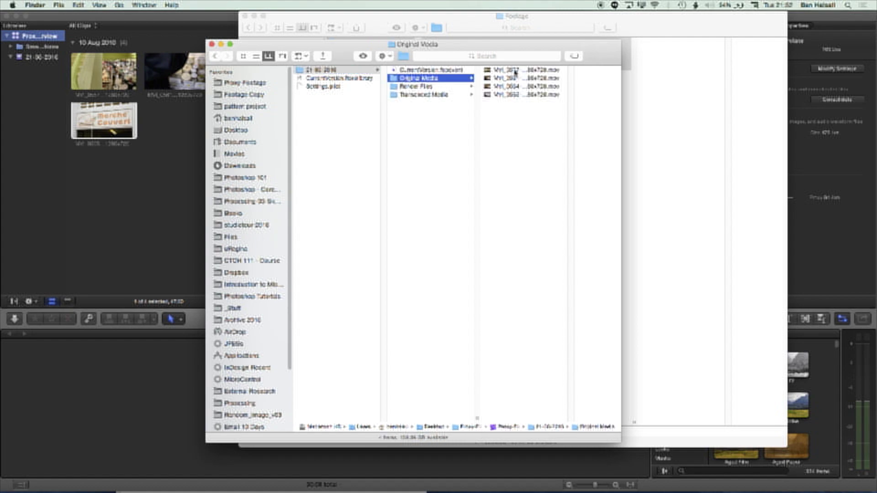
{"action": "left_click", "coordinate": [423, 88]}
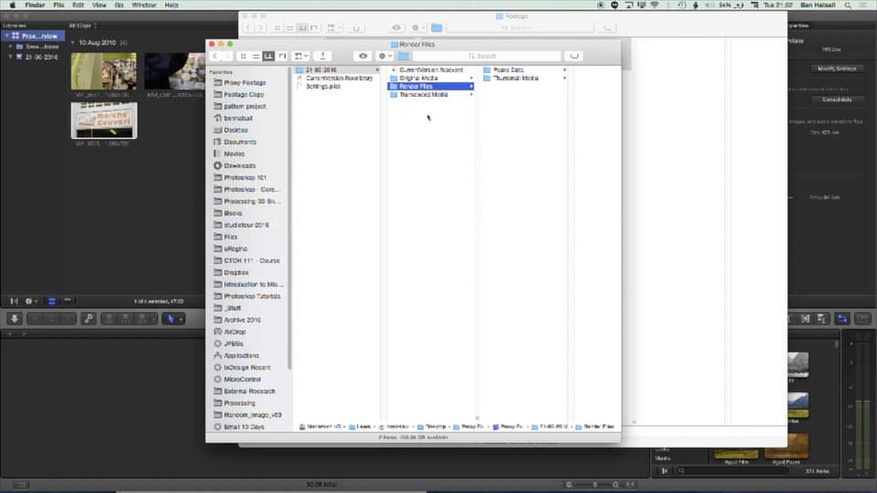
{"action": "left_click", "coordinate": [417, 95]}
{"action": "left_click", "coordinate": [507, 71]}
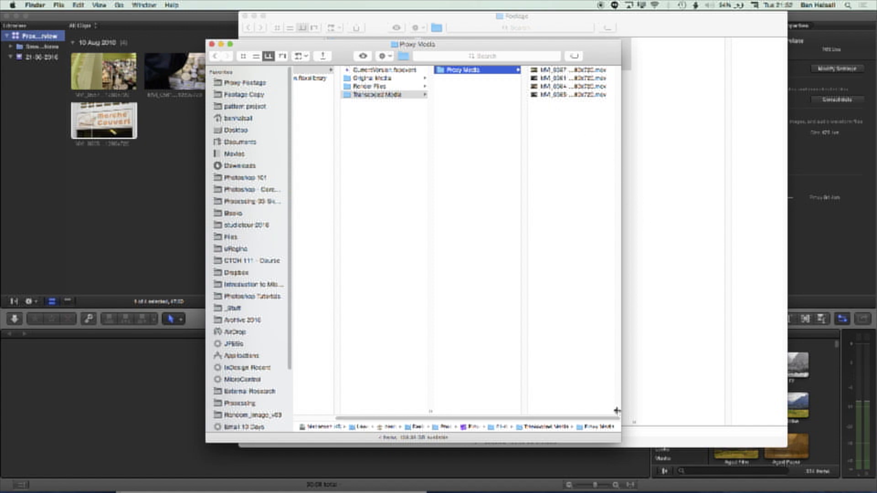
{"action": "left_click_drag", "start_coordinate": [620, 411], "coordinate": [780, 388]}
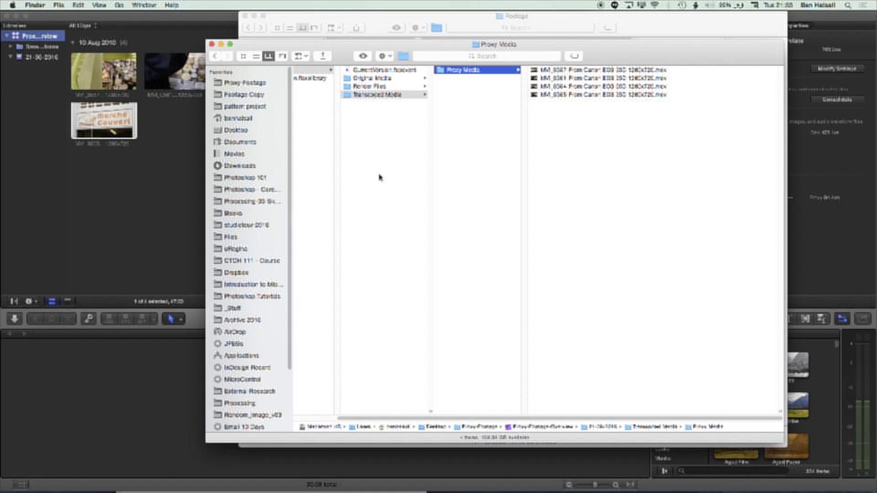
{"action": "left_click", "coordinate": [373, 149]}
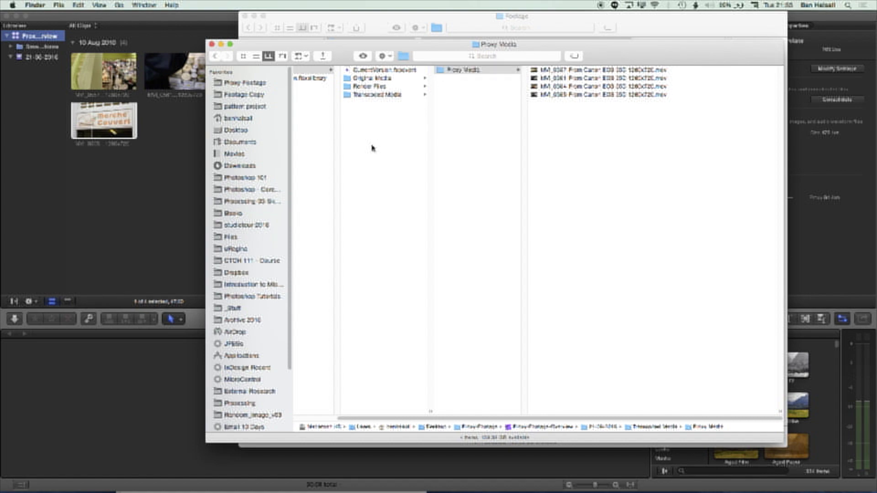
{"action": "left_click", "coordinate": [402, 95]}
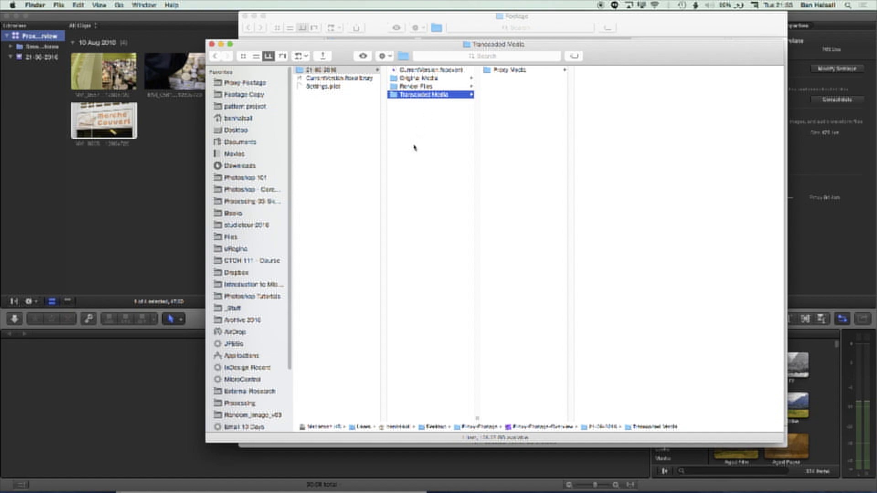
- Go back to the Proxy Footage folder, then return to Final Cut Pro's Proxy-Footage-Overview library actions
{"action": "left_click", "coordinate": [214, 56]}
{"action": "left_click", "coordinate": [215, 56]}
{"action": "left_click", "coordinate": [215, 56]}
{"action": "left_click", "coordinate": [214, 56]}
{"action": "left_click", "coordinate": [215, 56]}
{"action": "left_click", "coordinate": [214, 56]}
{"action": "left_click", "coordinate": [214, 56]}
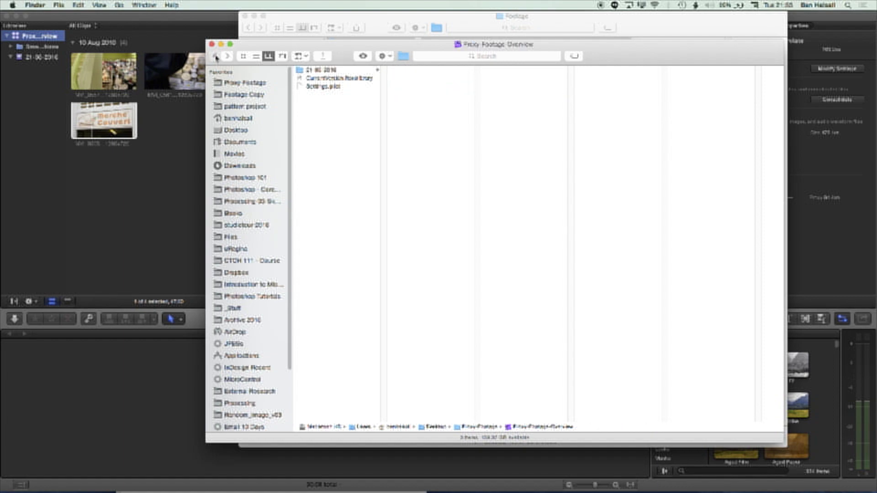
{"action": "left_click", "coordinate": [215, 56]}
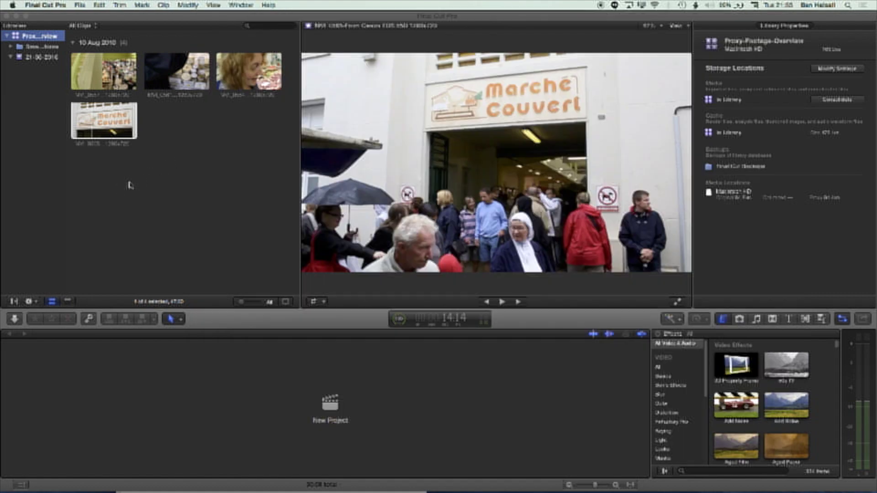
{"action": "left_click", "coordinate": [130, 185]}
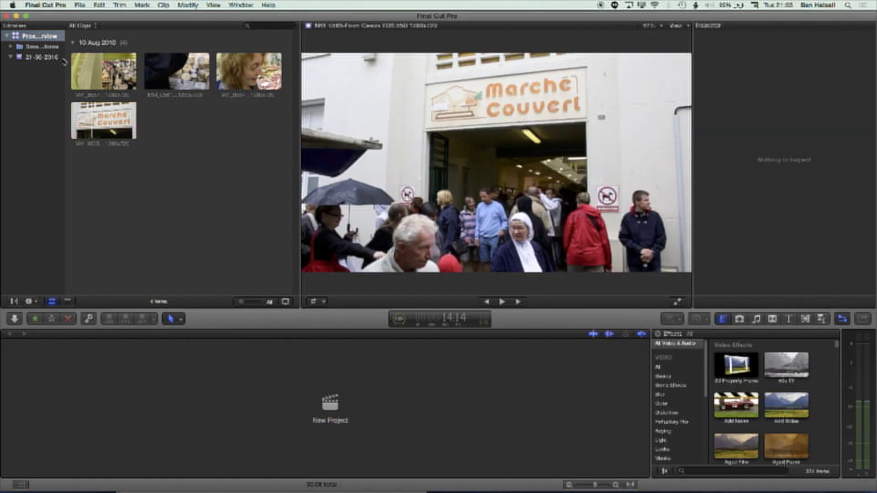
{"action": "right_click", "coordinate": [20, 41]}
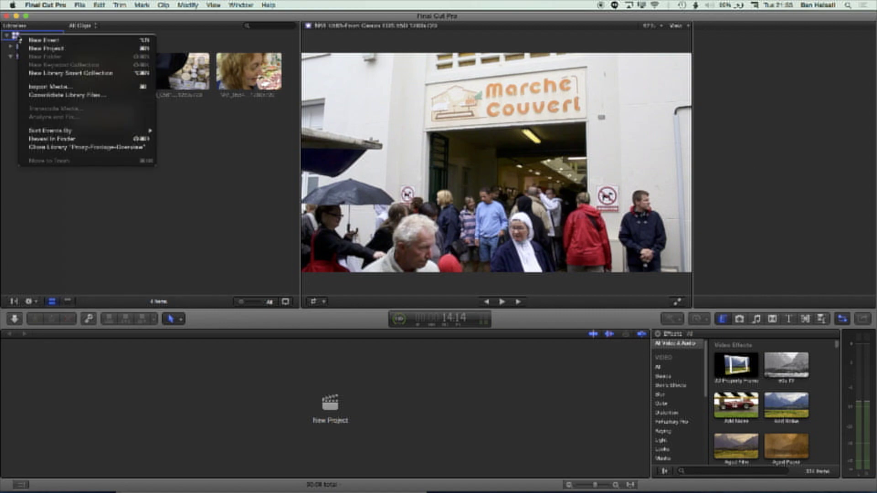
- Close the Proxy-Footage-Overview library and duplicate its file in Finder
{"action": "left_click", "coordinate": [58, 147]}
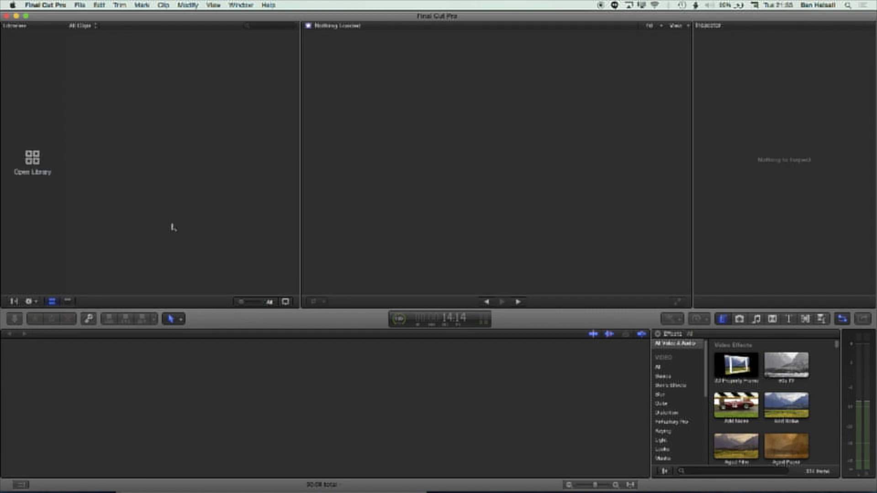
{"action": "key", "text": "super+Tab"}
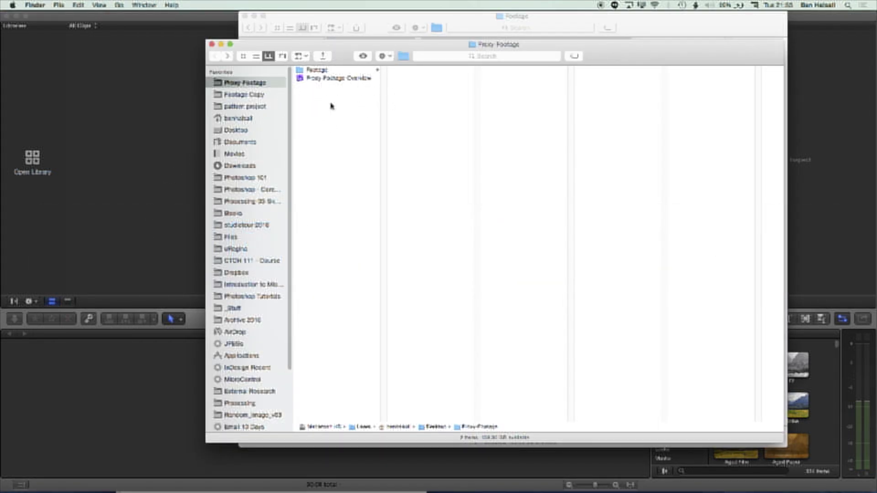
{"action": "left_click", "coordinate": [317, 81]}
{"action": "right_click", "coordinate": [327, 80]}
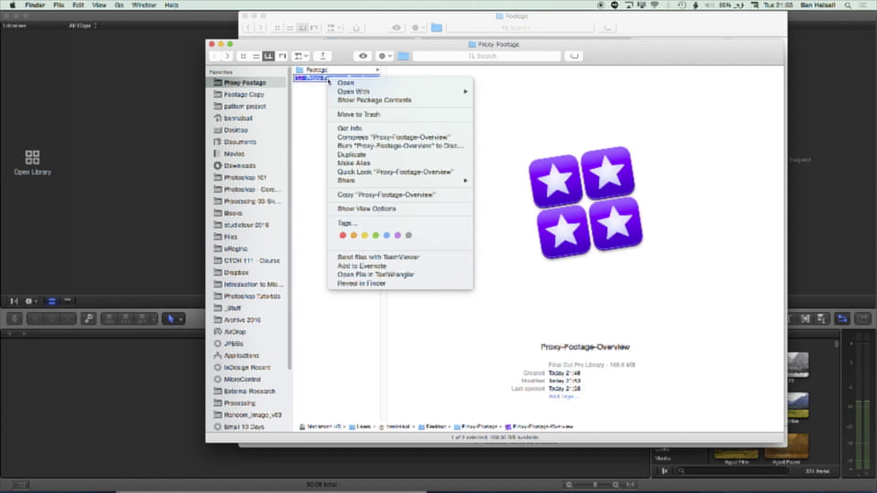
{"action": "left_click", "coordinate": [363, 155]}
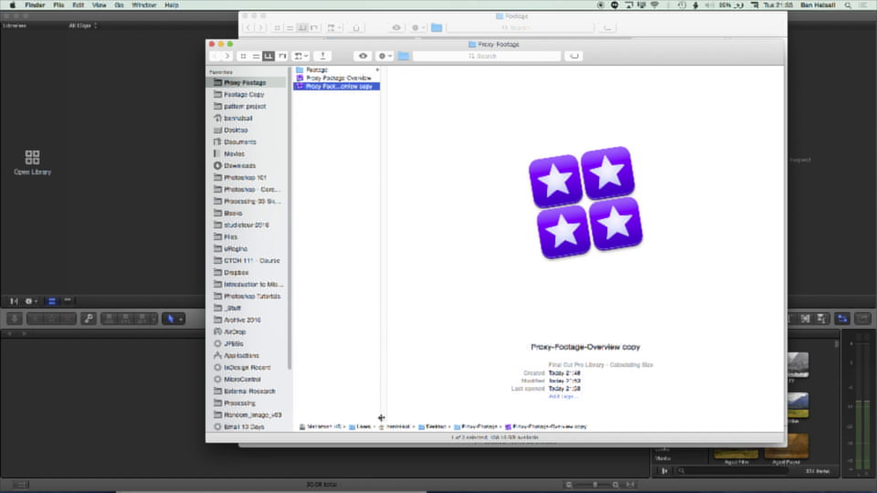
- Rename the duplicate library to 'Proxy Only'
{"action": "left_click_drag", "start_coordinate": [383, 416], "coordinate": [491, 412]}
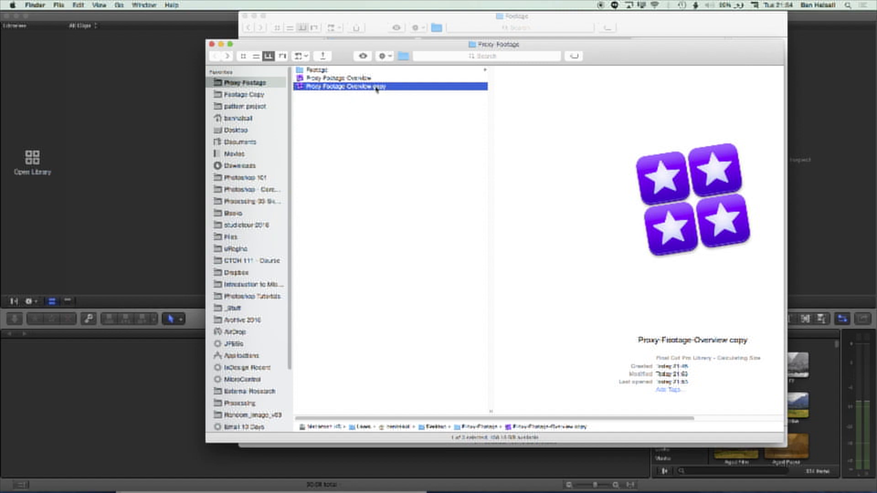
{"action": "key", "text": "Return"}
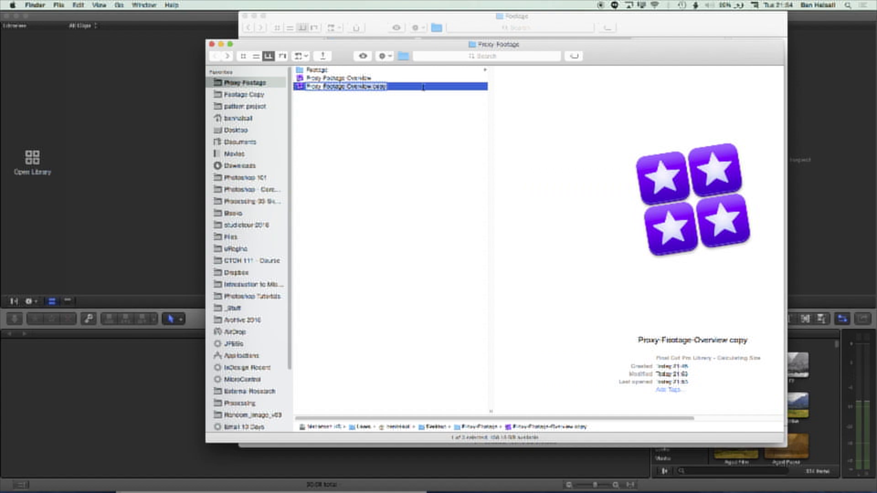
{"action": "type", "text": "Proxy Cli"}
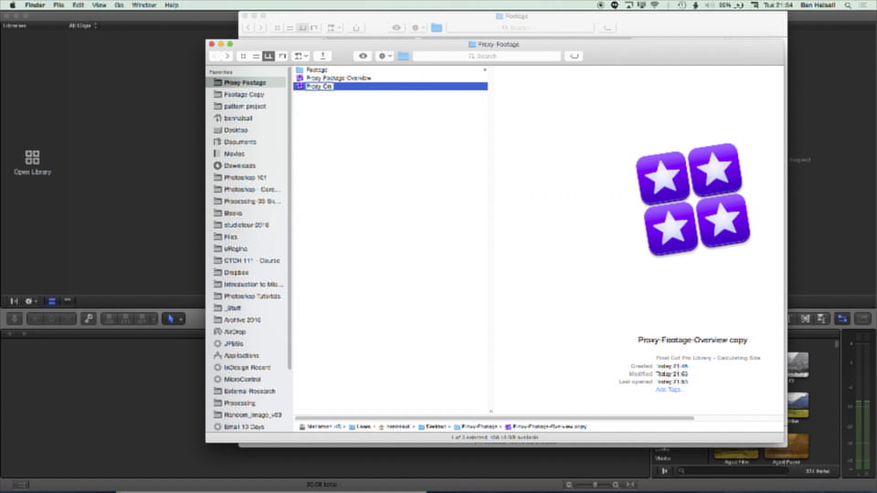
{"action": "type", "text": "ly"}
{"action": "key", "text": "Return"}
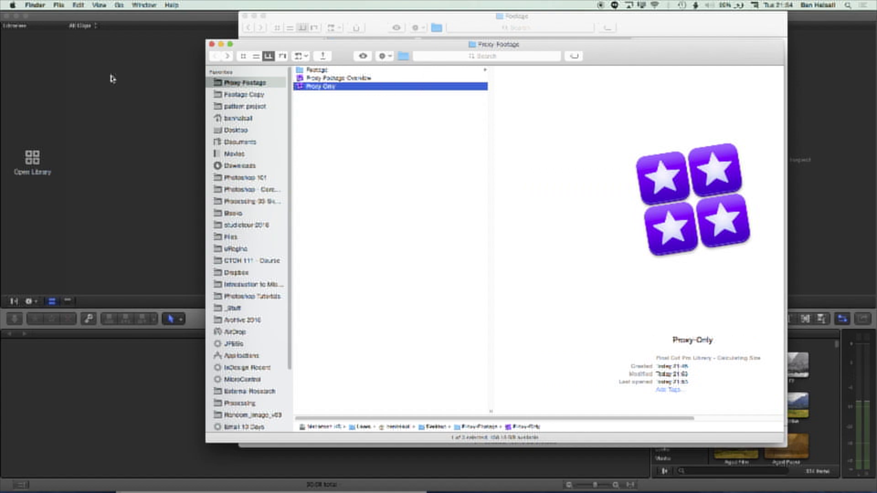
- Inside the Proxy Only package's 21 06 2016 event, move the Original Media folder to the Trash
{"action": "right_click", "coordinate": [300, 87]}
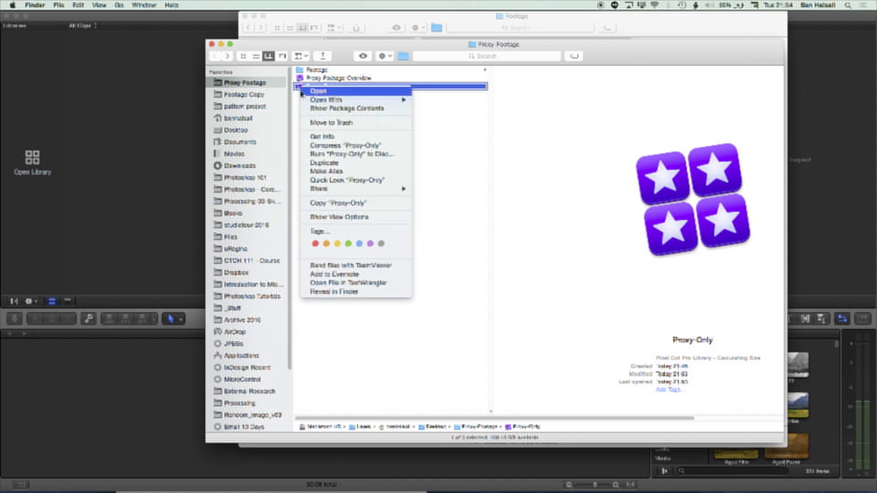
{"action": "left_click", "coordinate": [339, 109]}
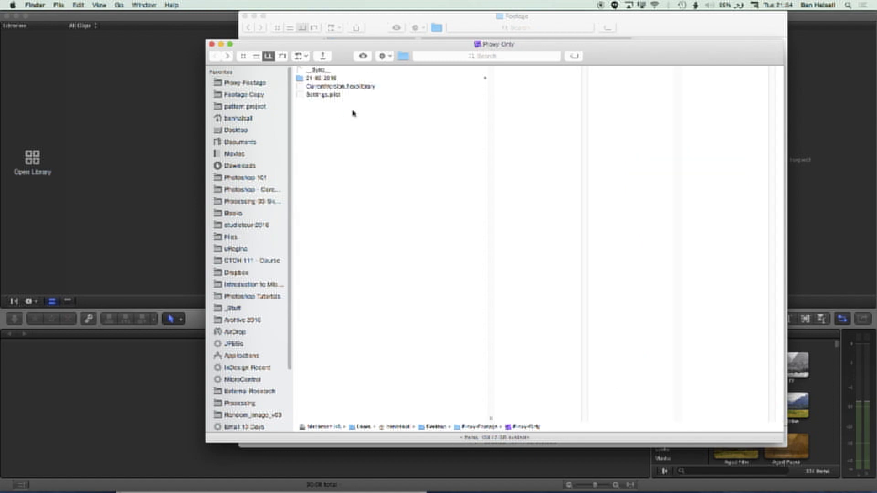
{"action": "left_click", "coordinate": [356, 79]}
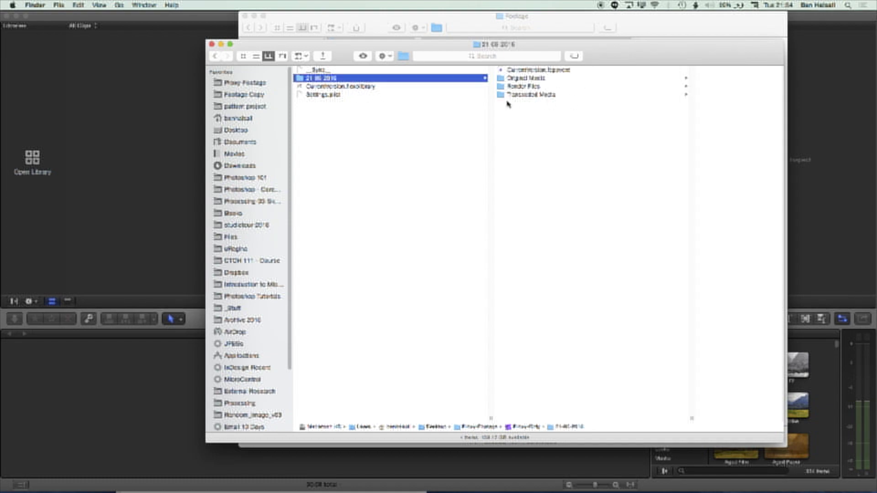
{"action": "left_click", "coordinate": [508, 78]}
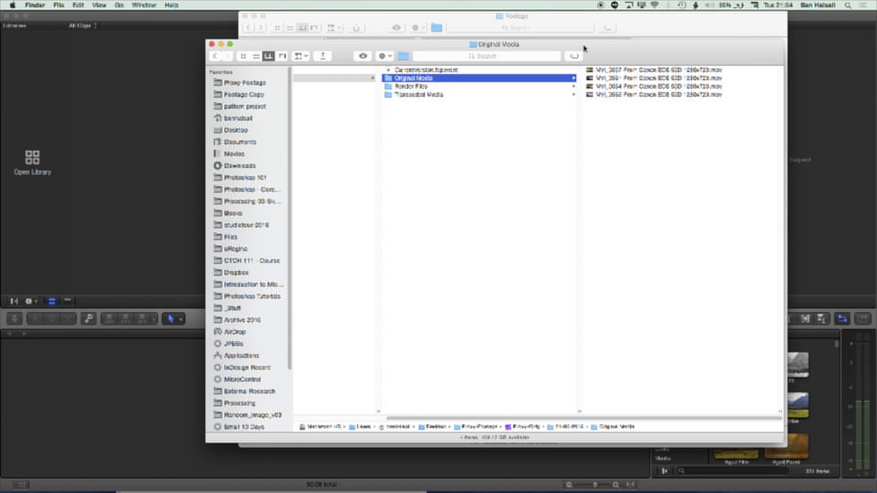
{"action": "key", "text": "super+BackSpace"}
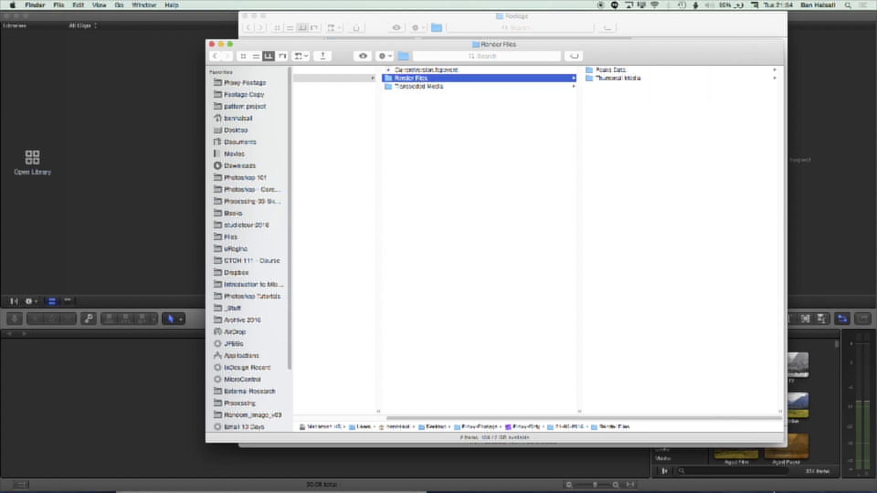
- Empty the Trash and go back up to the Proxy Footage folder
{"action": "right_click", "coordinate": [849, 480]}
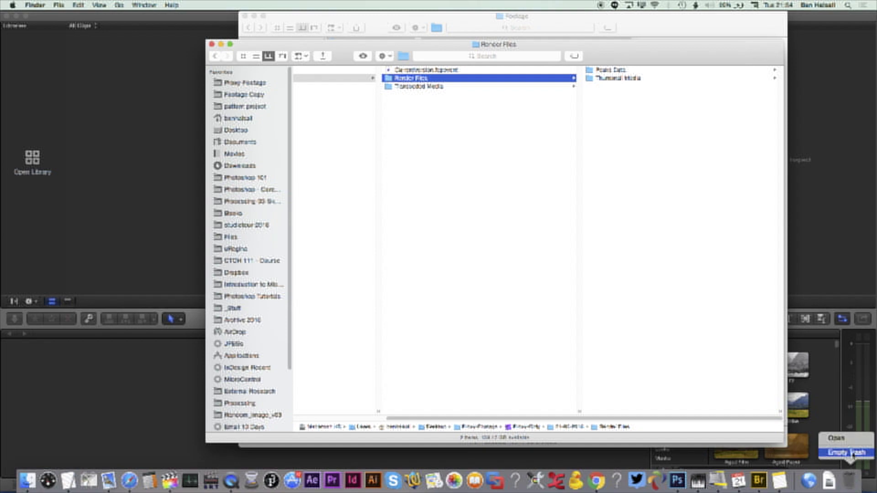
{"action": "left_click", "coordinate": [850, 453]}
{"action": "left_click", "coordinate": [506, 170]}
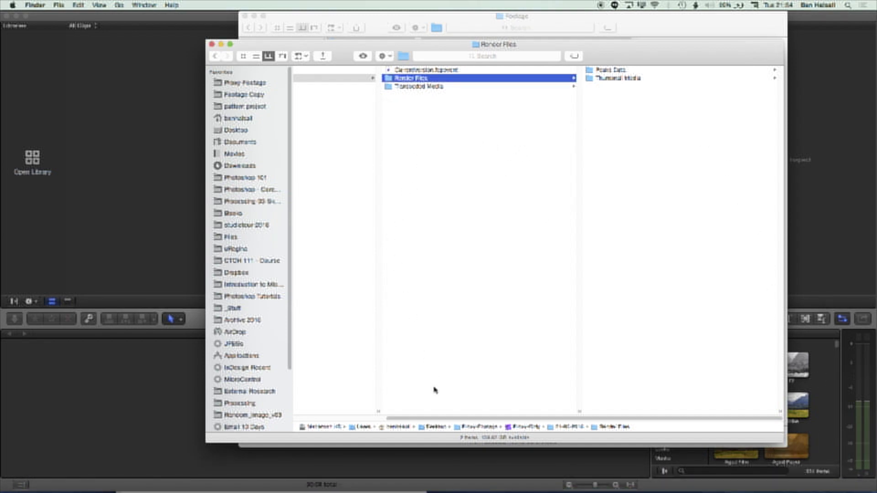
{"action": "scroll", "coordinate": [402, 229], "scroll_direction": "left", "scroll_amount": 5}
{"action": "left_click", "coordinate": [356, 122]}
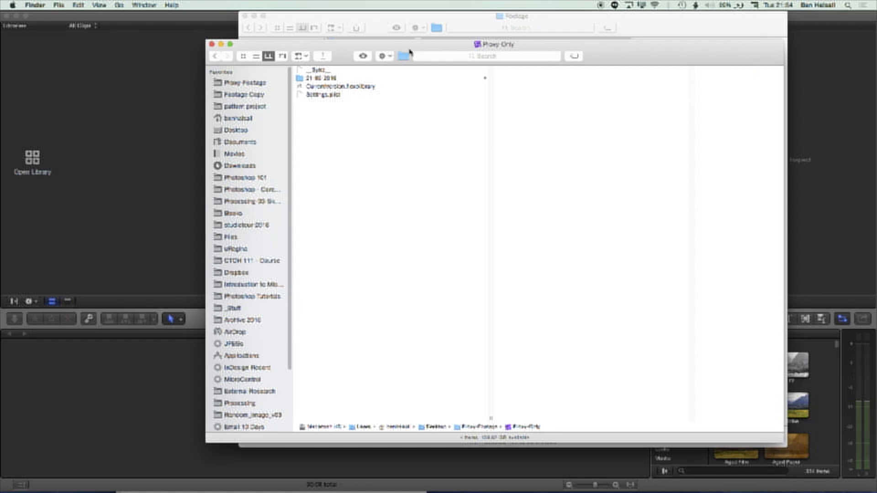
{"action": "left_click", "coordinate": [491, 45], "text": "super"}
{"action": "left_click", "coordinate": [494, 53]}
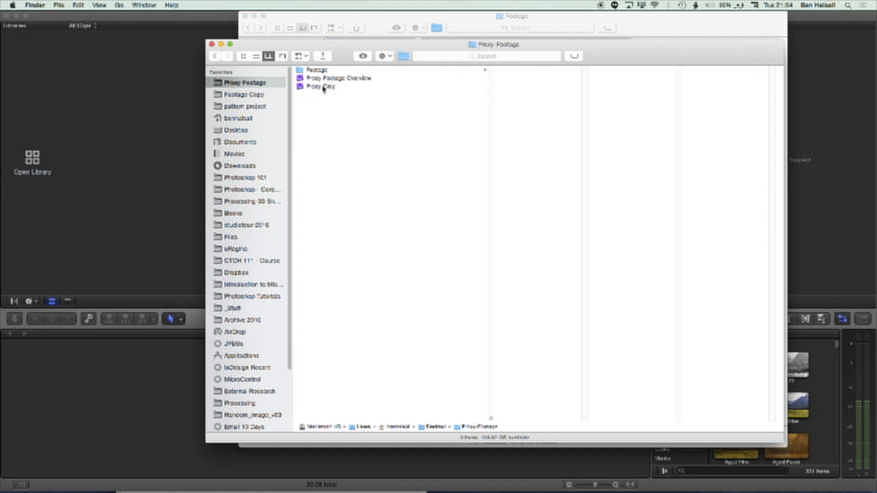
{"action": "left_click", "coordinate": [355, 79]}
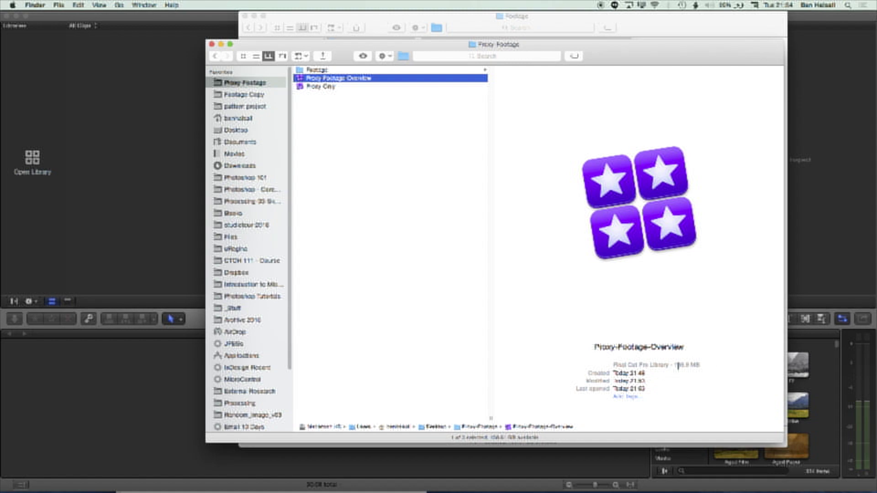
{"action": "left_click", "coordinate": [325, 87]}
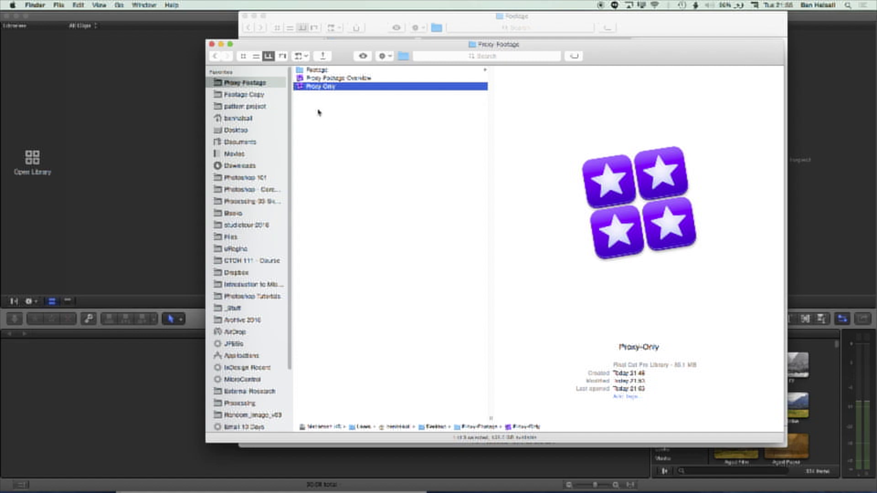
{"action": "double_click", "coordinate": [301, 88]}
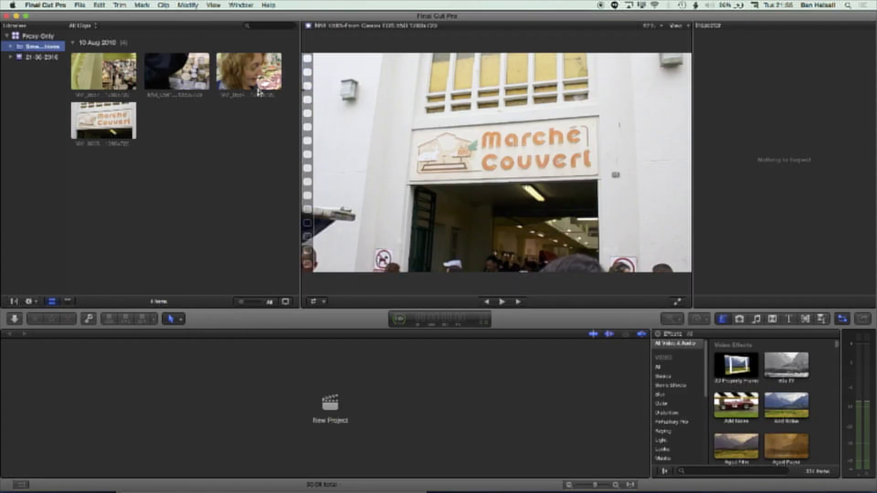
{"action": "left_click", "coordinate": [100, 79]}
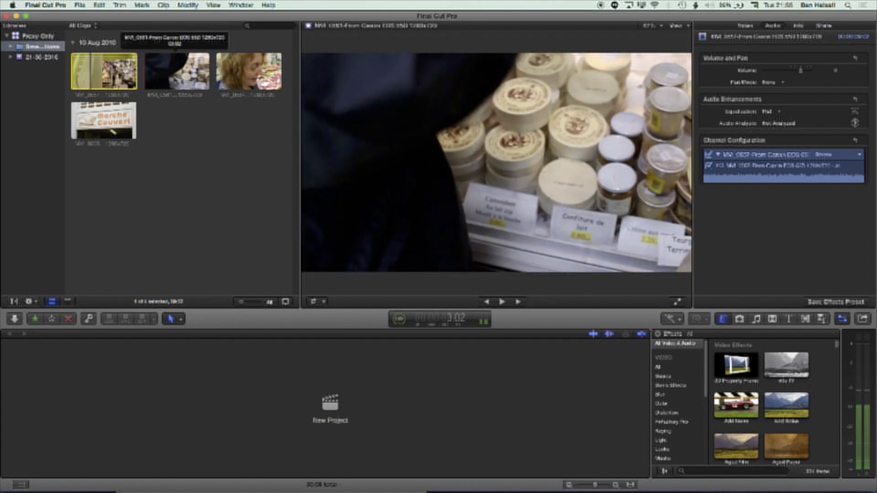
{"action": "left_click", "coordinate": [175, 79]}
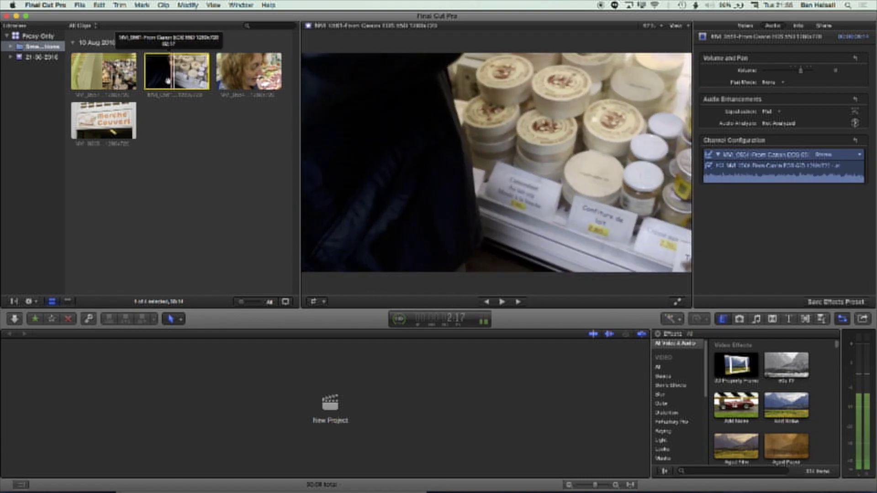
{"action": "left_click", "coordinate": [116, 125]}
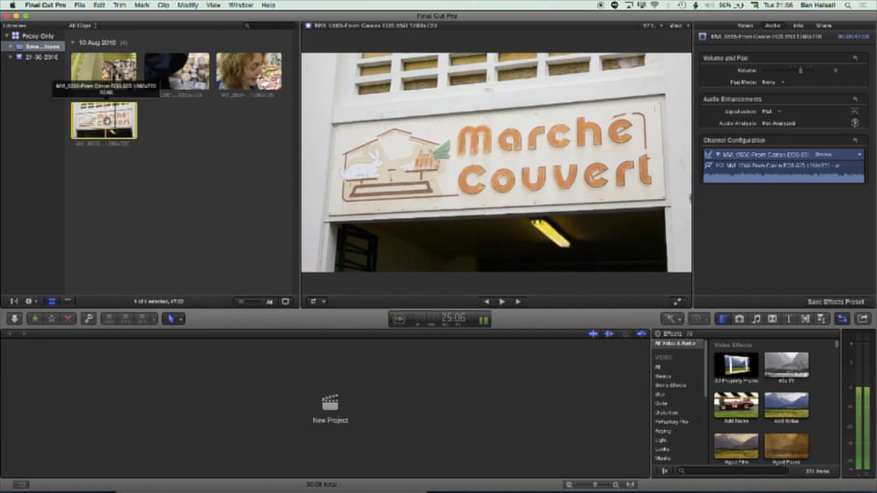
{"action": "left_click", "coordinate": [237, 118]}
{"action": "left_click", "coordinate": [676, 26]}
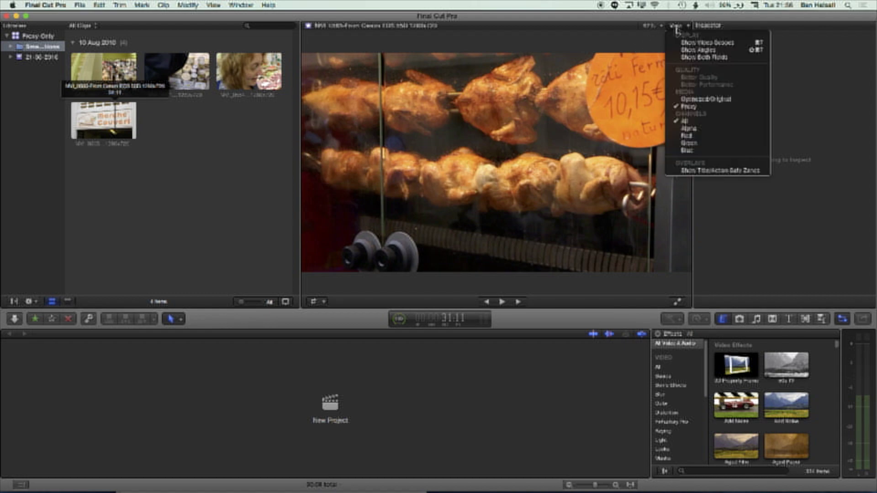
{"action": "left_click", "coordinate": [706, 99]}
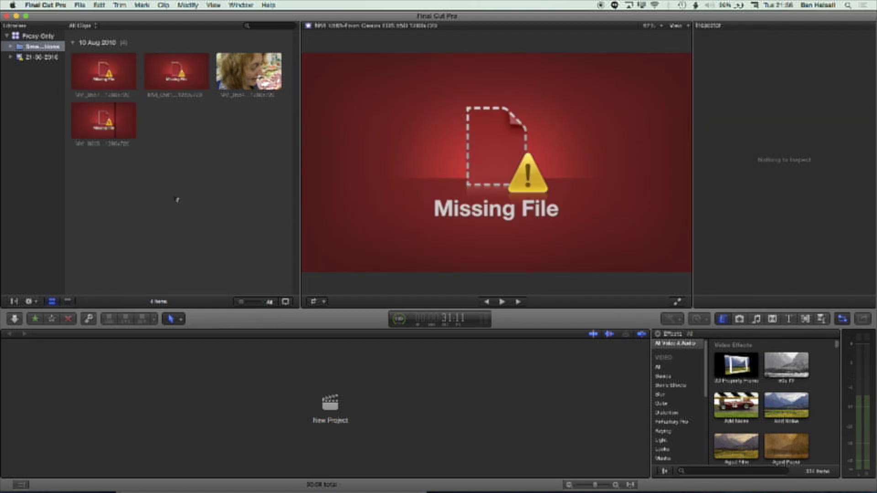
{"action": "left_click", "coordinate": [105, 69]}
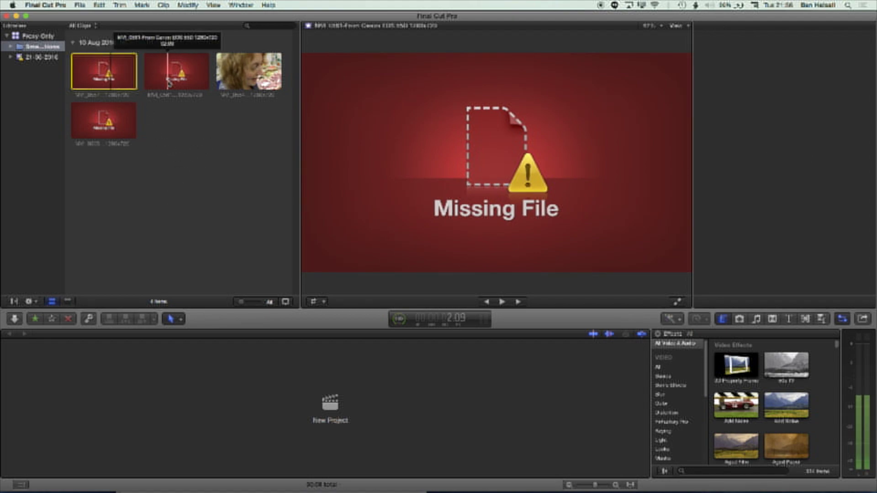
{"action": "left_click", "coordinate": [168, 69]}
{"action": "left_click", "coordinate": [238, 69]}
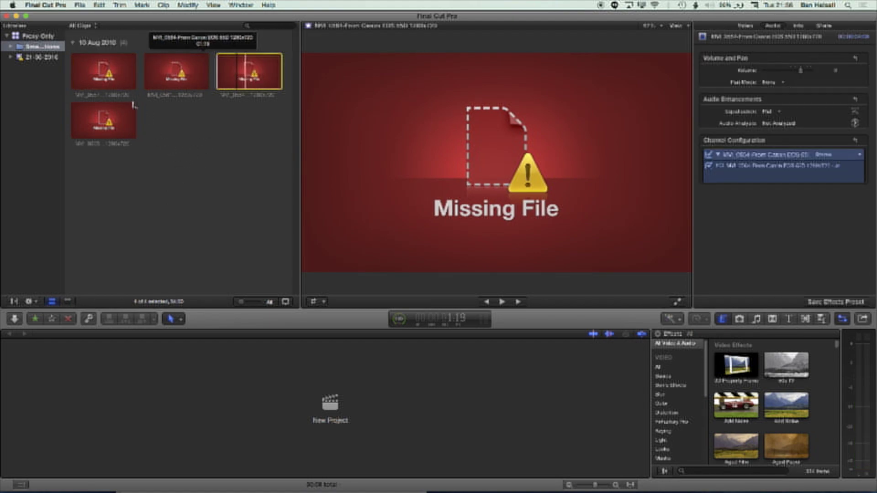
{"action": "left_click", "coordinate": [102, 114]}
{"action": "left_click", "coordinate": [172, 122]}
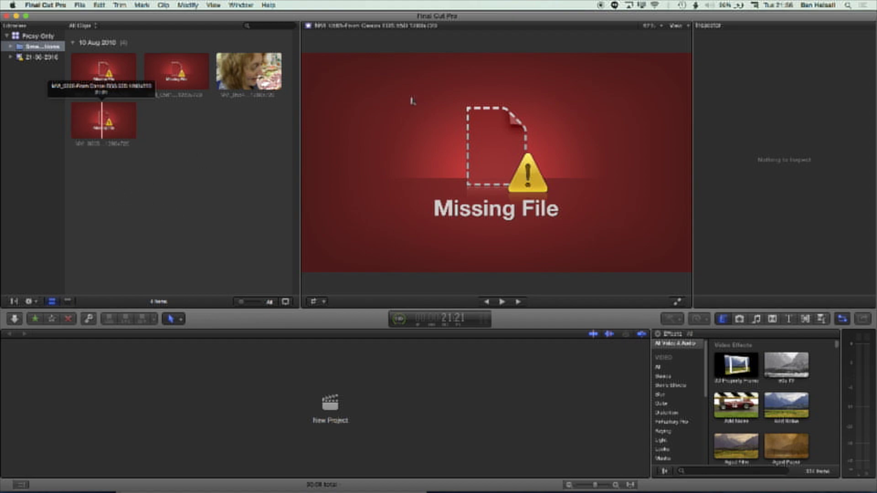
{"action": "left_click", "coordinate": [680, 28]}
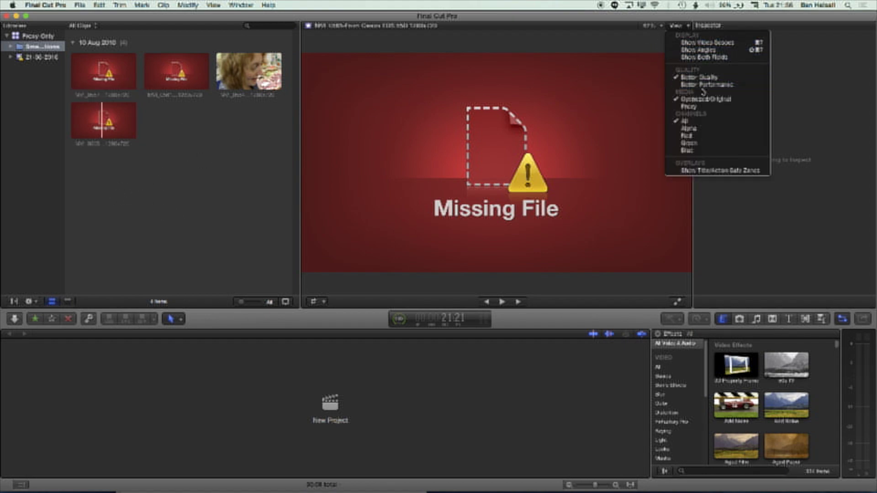
{"action": "left_click", "coordinate": [699, 107]}
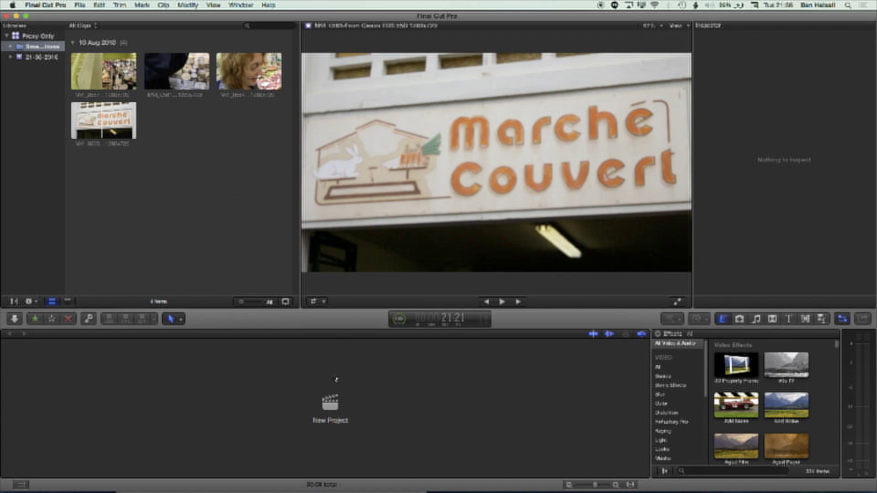
- Create a project named 'Proxy Timeline' and add all four clips to its timeline
{"action": "left_click", "coordinate": [333, 404]}
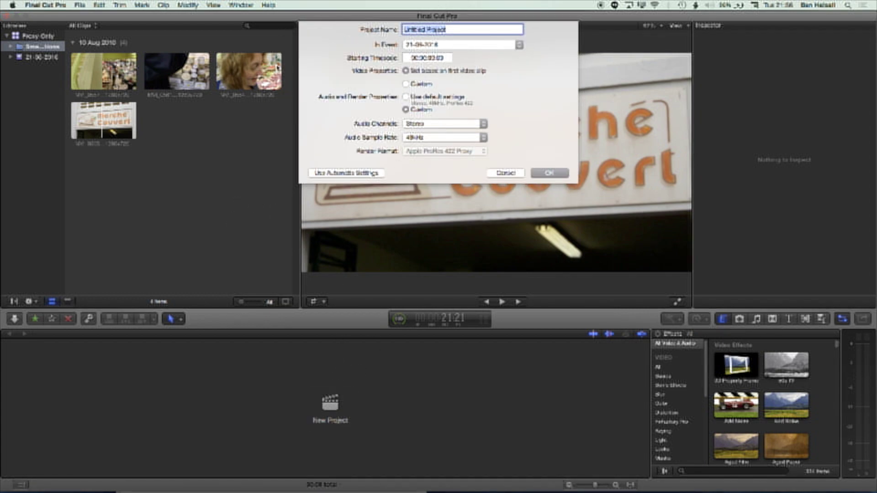
{"action": "type", "text": "Rroxy Timeline"}
{"action": "key", "text": "Return"}
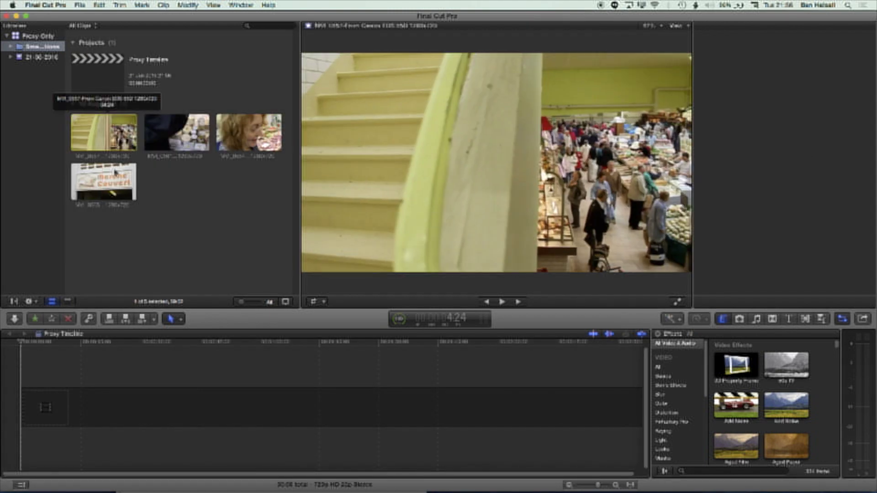
{"action": "left_click", "coordinate": [114, 173], "text": "shift"}
{"action": "left_click_drag", "start_coordinate": [114, 172], "coordinate": [42, 413]}
- Compare original/optimized and proxy playback in the Viewer, then play the timeline on proxies
{"action": "left_click", "coordinate": [680, 27]}
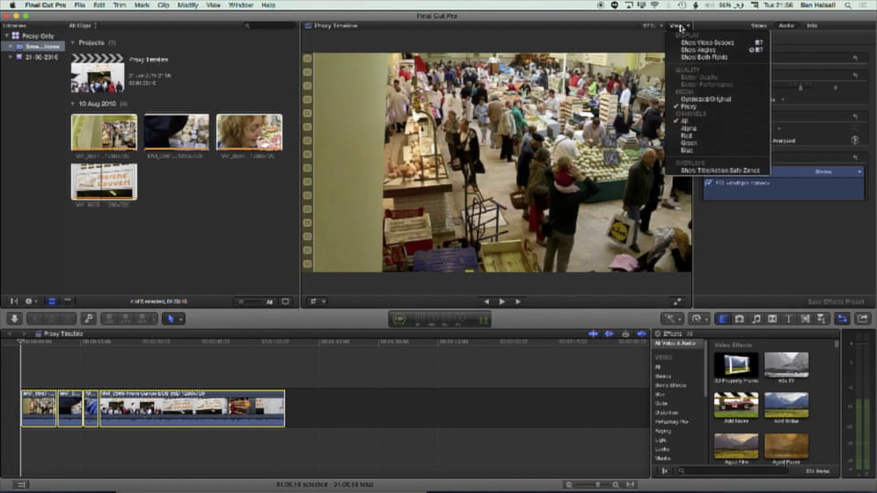
{"action": "left_click", "coordinate": [690, 99]}
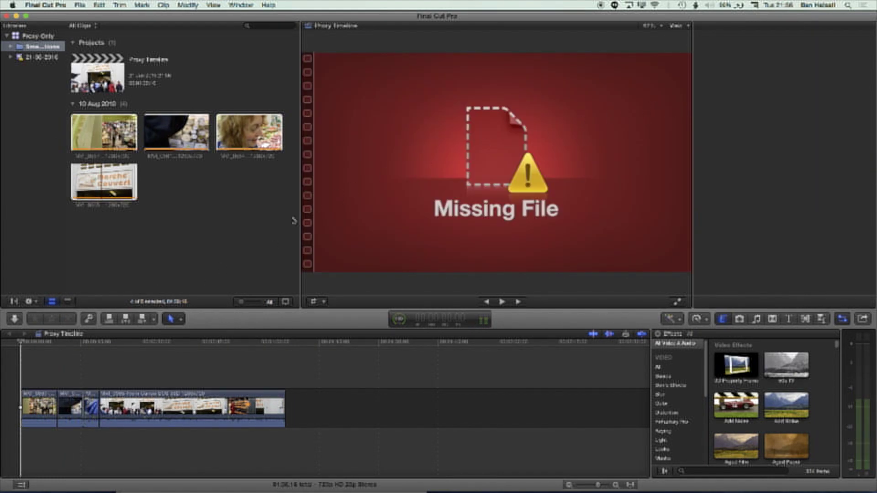
{"action": "left_click", "coordinate": [140, 344]}
{"action": "left_click_drag", "start_coordinate": [143, 345], "coordinate": [212, 343]}
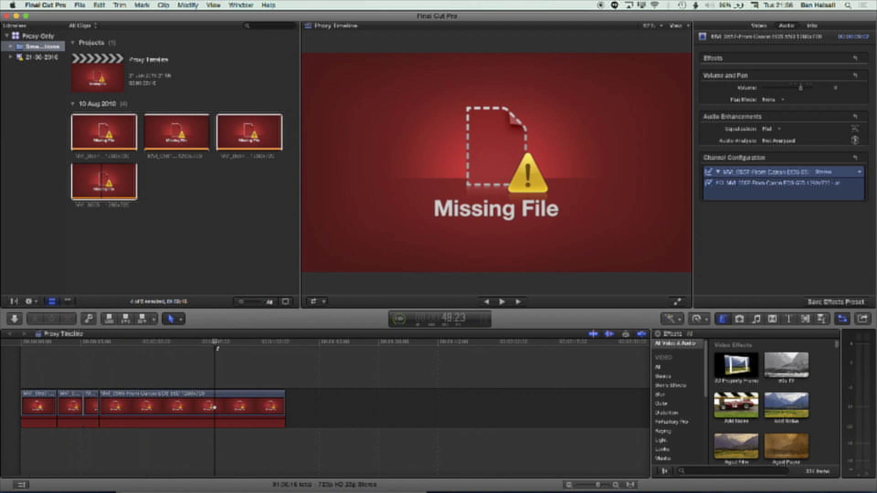
{"action": "left_click", "coordinate": [688, 30]}
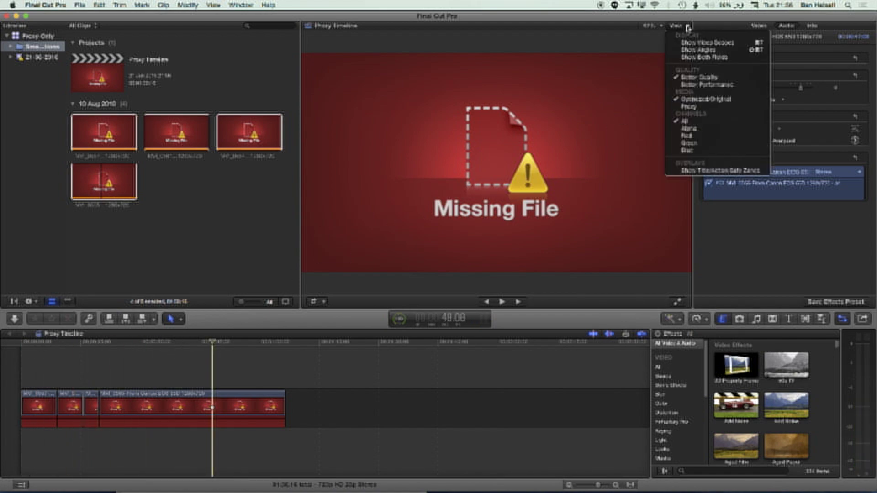
{"action": "left_click", "coordinate": [689, 107]}
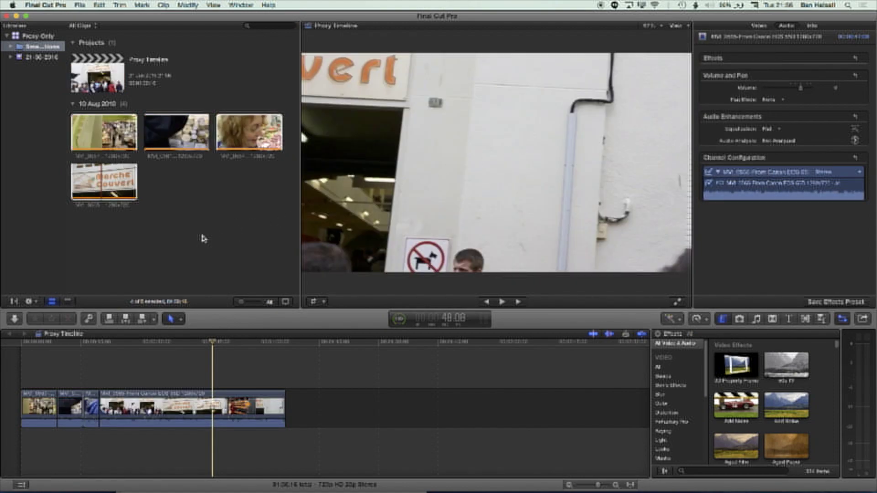
{"action": "key", "text": "space"}
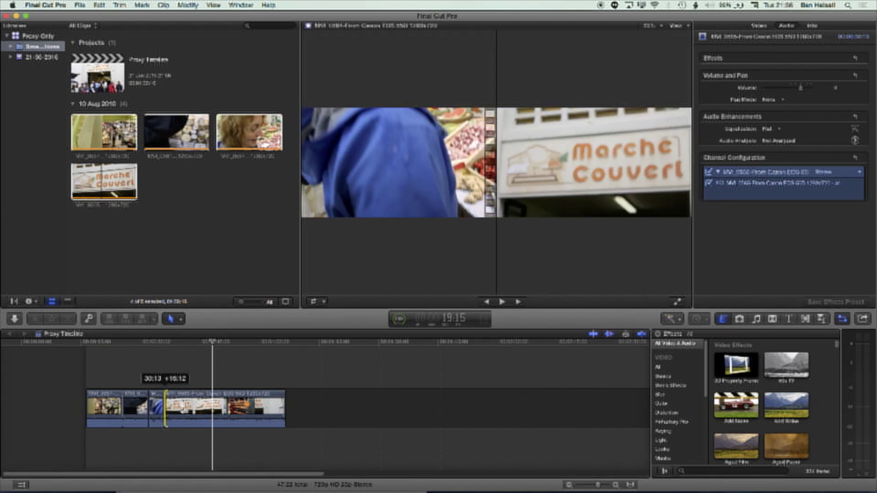
- Trim the cut between two clips and shorten the end of the last clip
{"action": "left_click_drag", "start_coordinate": [137, 401], "coordinate": [161, 402]}
{"action": "key", "text": "space"}
{"action": "left_click_drag", "start_coordinate": [263, 405], "coordinate": [231, 404]}
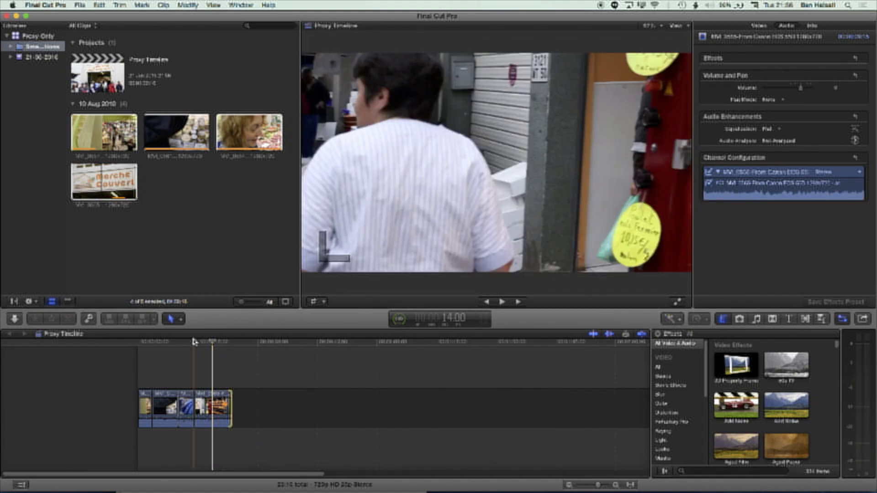
{"action": "left_click", "coordinate": [201, 343]}
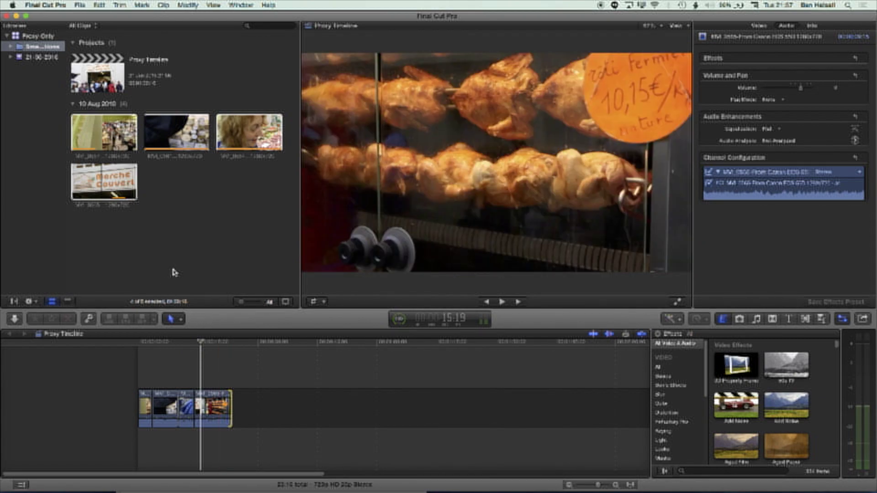
- Close the Proxy-Only library
{"action": "left_click", "coordinate": [52, 37]}
{"action": "right_click", "coordinate": [36, 35]}
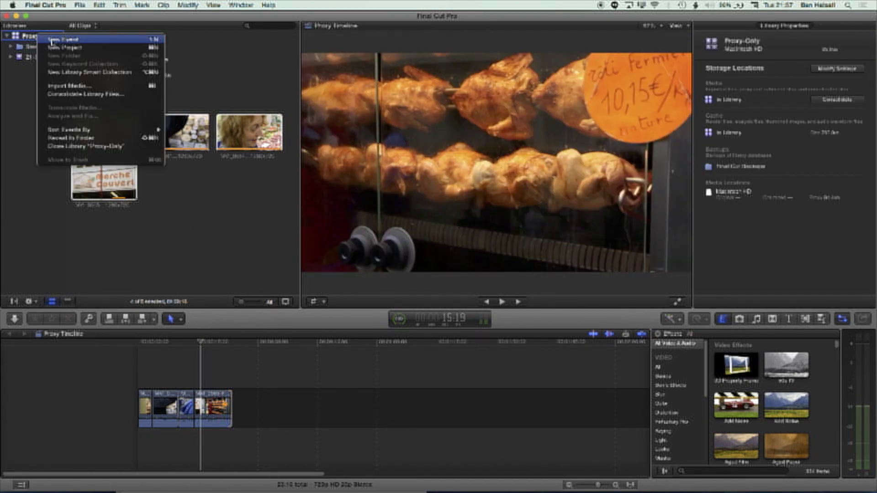
{"action": "left_click", "coordinate": [72, 147]}
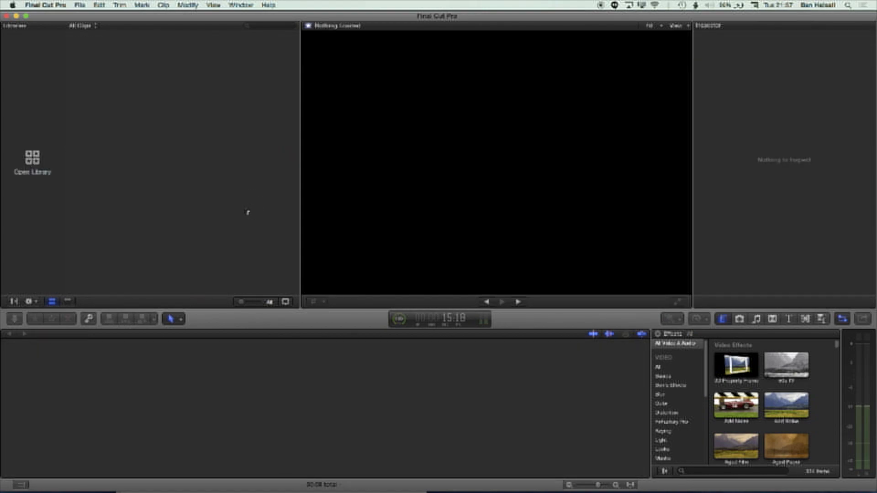
- In Finder, show the package contents of the Proxy Footage Overview library
{"action": "key", "text": "super+Tab"}
{"action": "left_click", "coordinate": [138, 241]}
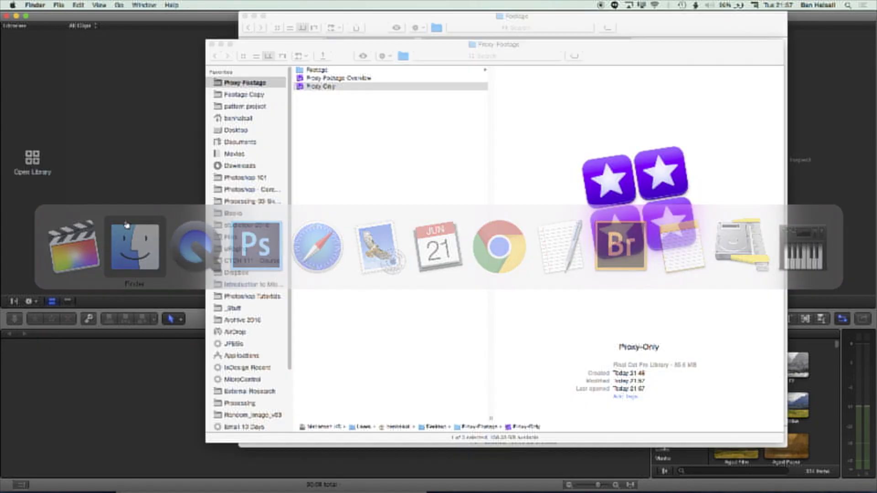
{"action": "left_click", "coordinate": [325, 98]}
{"action": "left_click", "coordinate": [318, 90]}
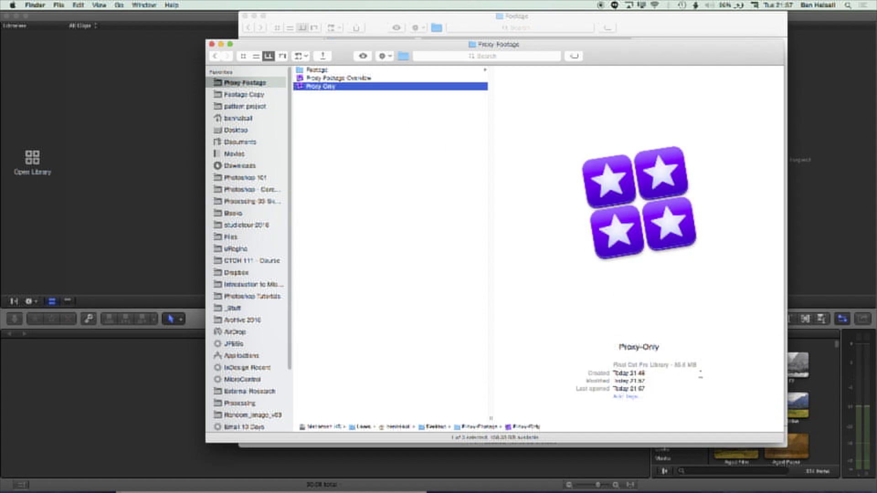
{"action": "left_click", "coordinate": [326, 78]}
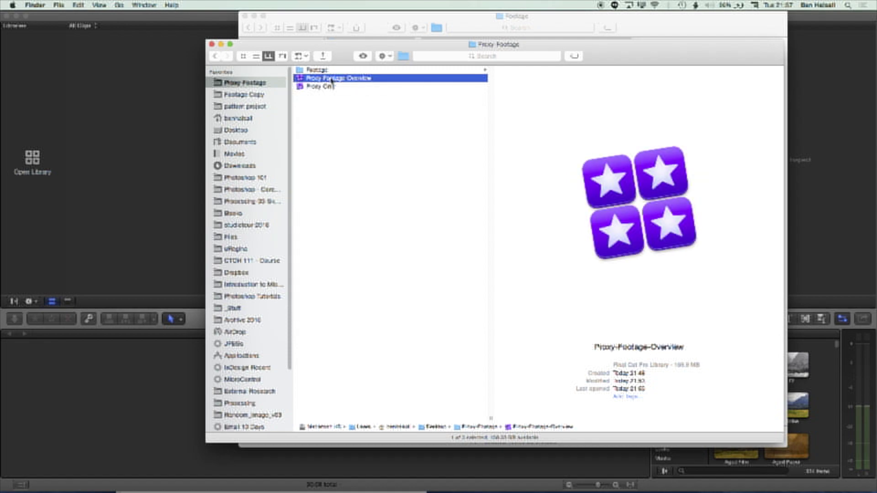
{"action": "right_click", "coordinate": [331, 80]}
{"action": "left_click", "coordinate": [319, 91]}
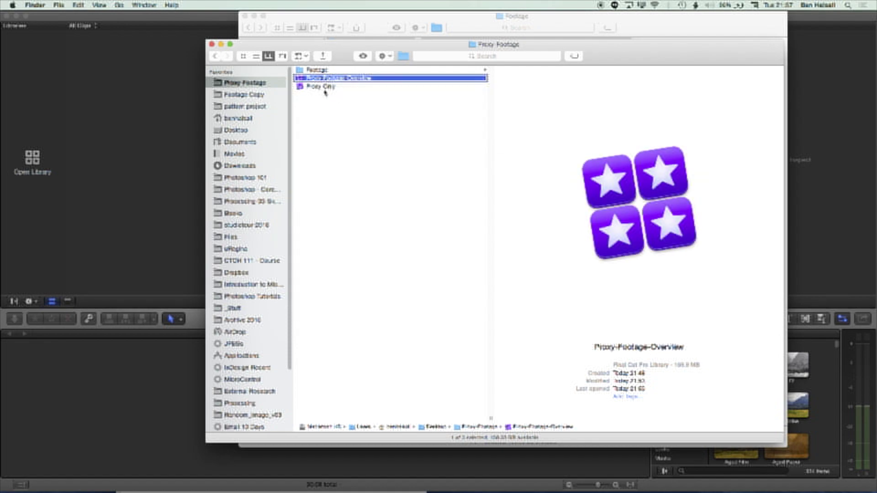
- Copy the Original Media folder from the 21 06 2016 event and open the window's path menu
{"action": "left_click", "coordinate": [320, 79]}
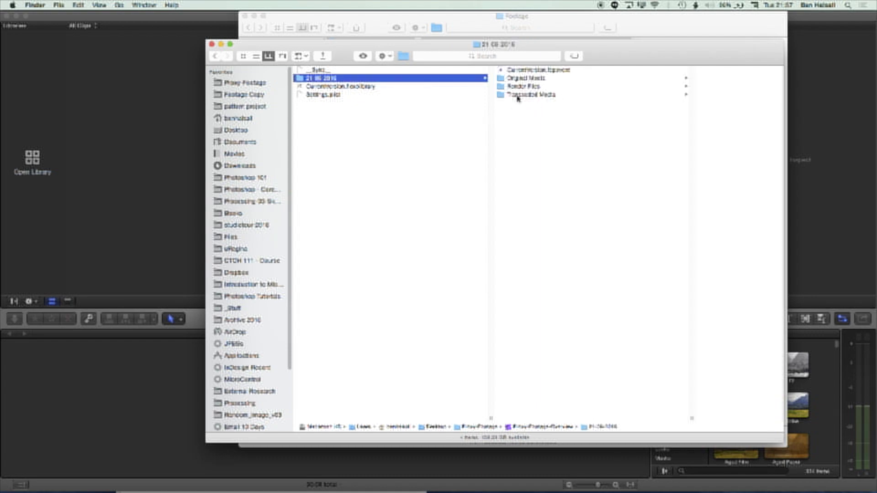
{"action": "left_click", "coordinate": [519, 79]}
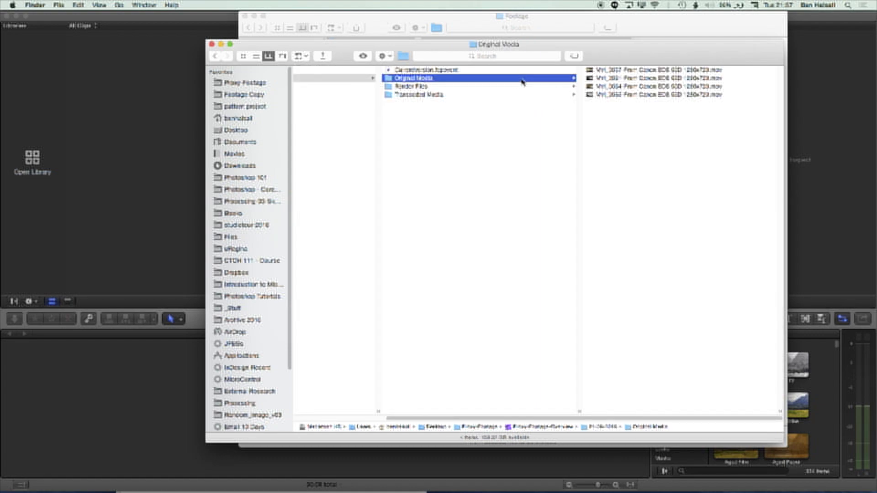
{"action": "key", "text": "super+c"}
{"action": "left_click", "coordinate": [79, 4]}
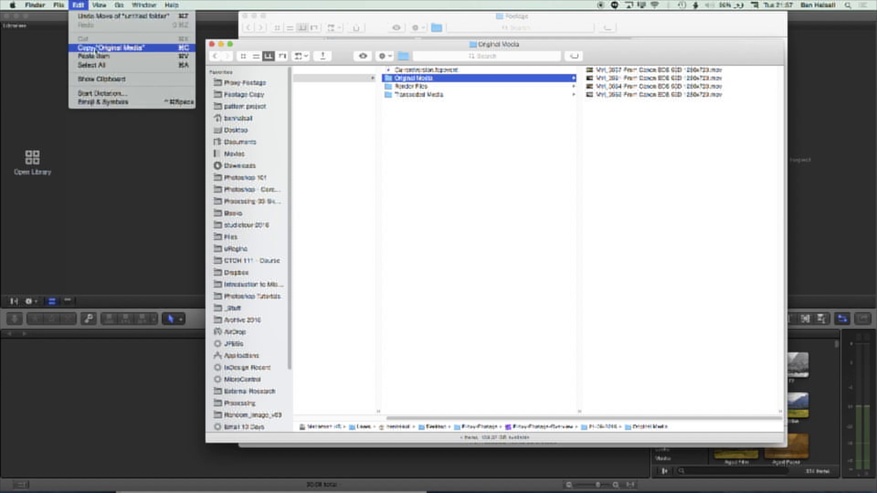
{"action": "left_click", "coordinate": [359, 147]}
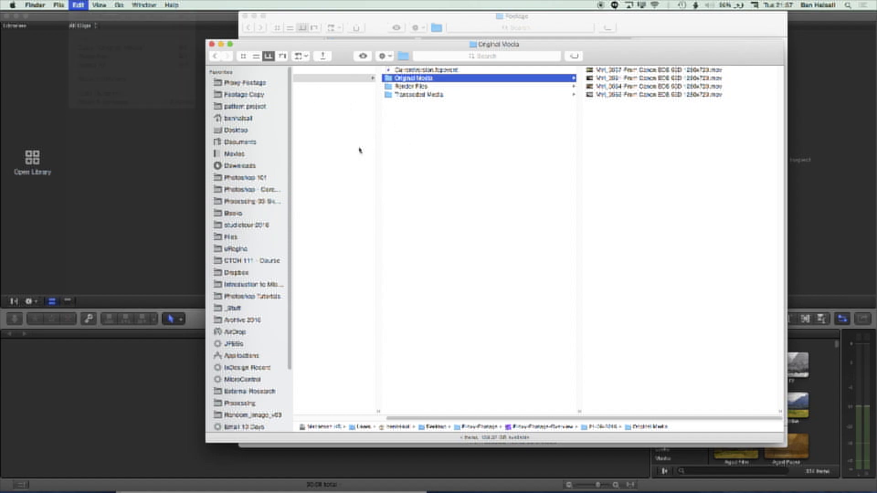
{"action": "left_click", "coordinate": [484, 46], "text": "super"}
- Navigate back up to the Proxy Footage folder
{"action": "left_click", "coordinate": [501, 64]}
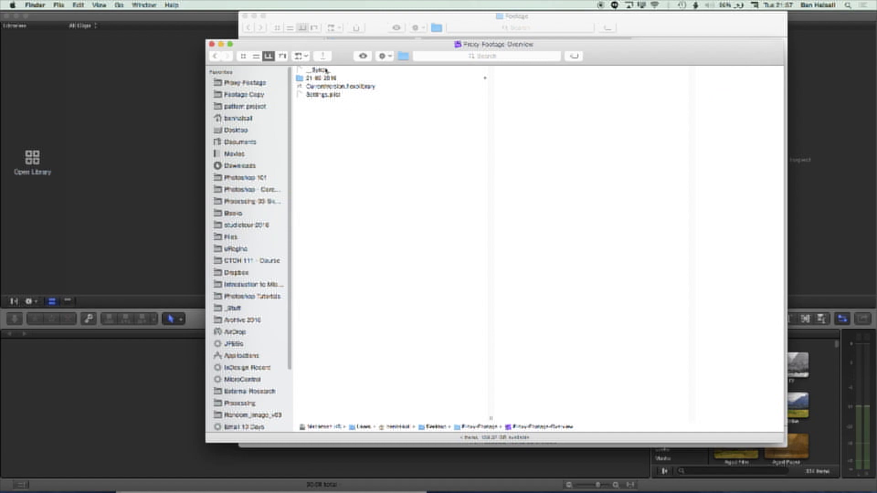
{"action": "left_click", "coordinate": [471, 45], "text": "super"}
{"action": "left_click", "coordinate": [470, 54]}
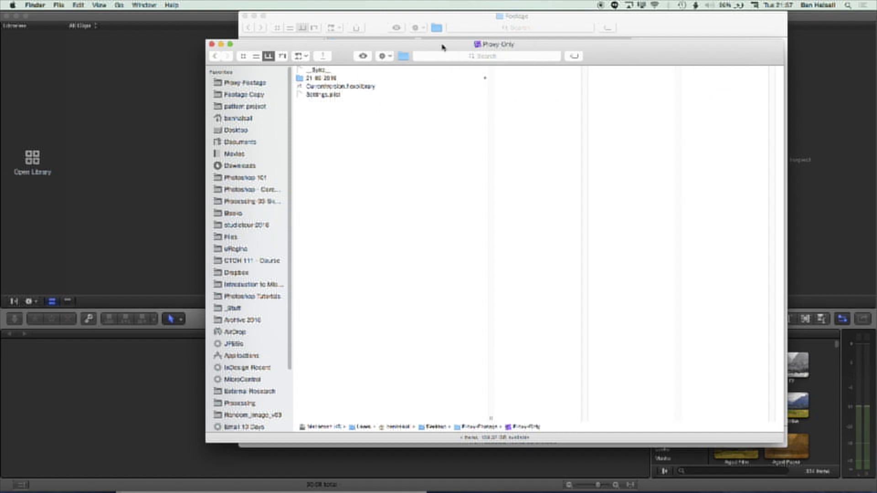
{"action": "left_click", "coordinate": [215, 56]}
- Open Proxy Only's event Original Media folder to check the four pasted .mov clips
{"action": "right_click", "coordinate": [321, 87]}
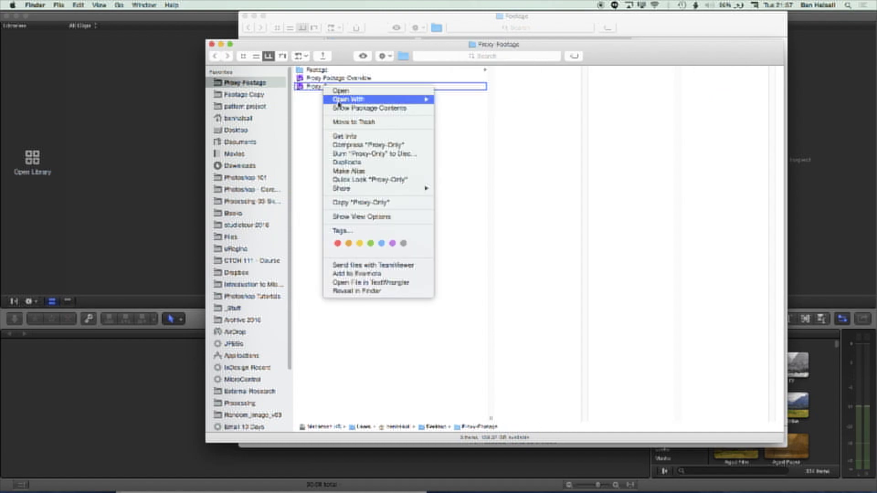
{"action": "left_click", "coordinate": [342, 109]}
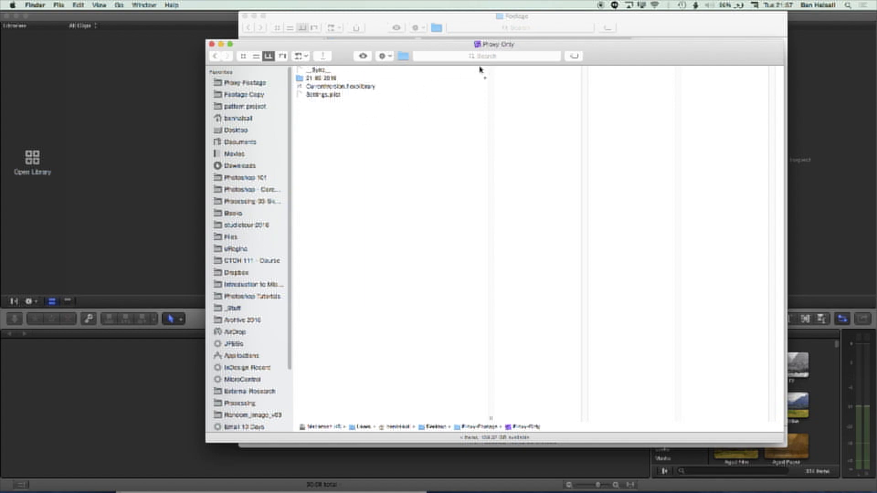
{"action": "left_click", "coordinate": [344, 78]}
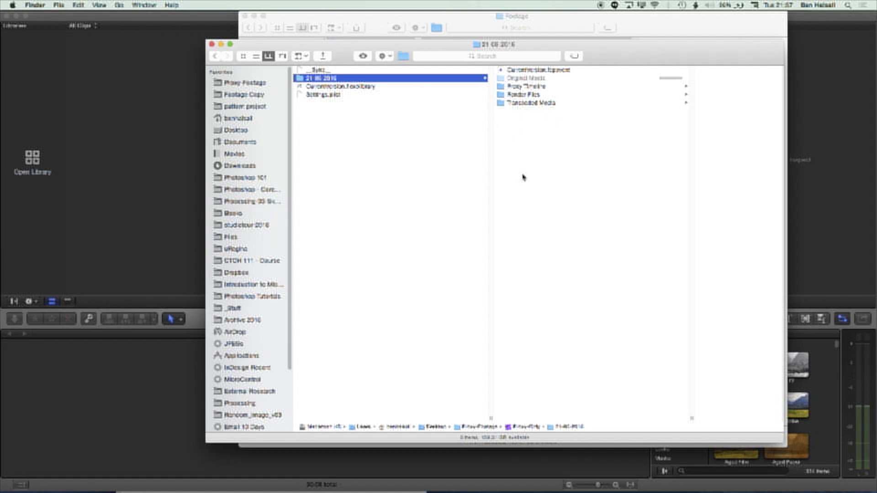
{"action": "left_click", "coordinate": [529, 78]}
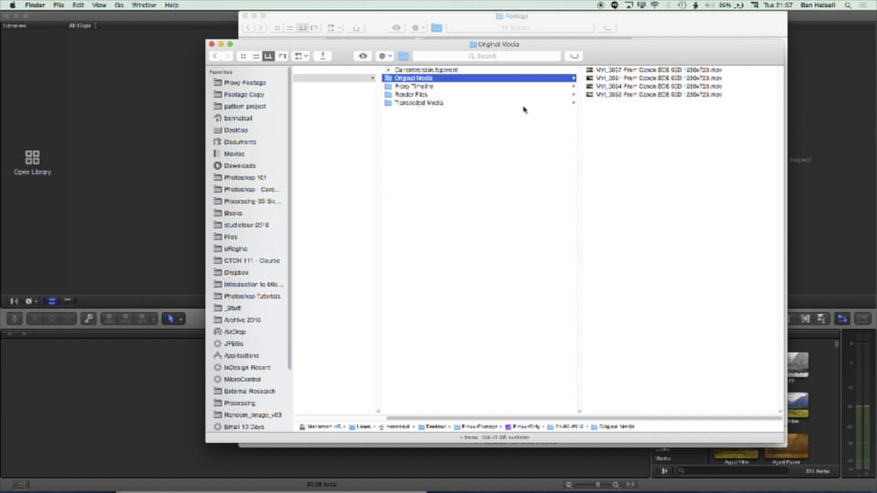
{"action": "left_click_drag", "start_coordinate": [525, 419], "coordinate": [429, 420]}
- Return to the Proxy Footage folder and select the Proxy Only library
{"action": "left_click", "coordinate": [514, 46], "text": "super"}
{"action": "left_click", "coordinate": [488, 62]}
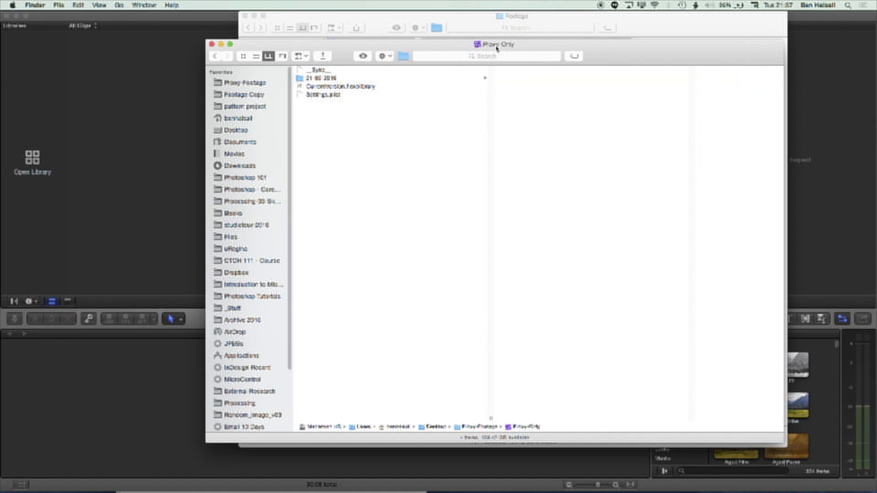
{"action": "left_click", "coordinate": [497, 44], "text": "super"}
{"action": "left_click", "coordinate": [487, 54]}
{"action": "left_click", "coordinate": [311, 87]}
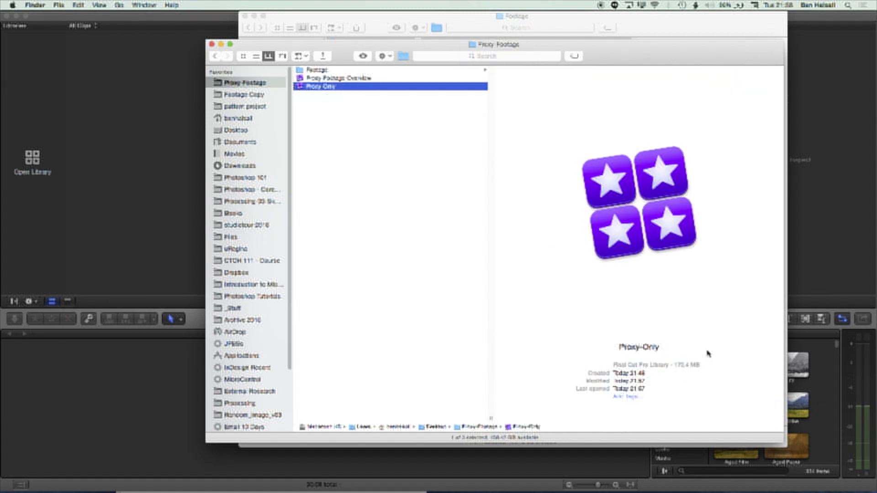
- Open the Proxy Only library and set the viewer's playback to Optimized/Original
{"action": "double_click", "coordinate": [301, 89]}
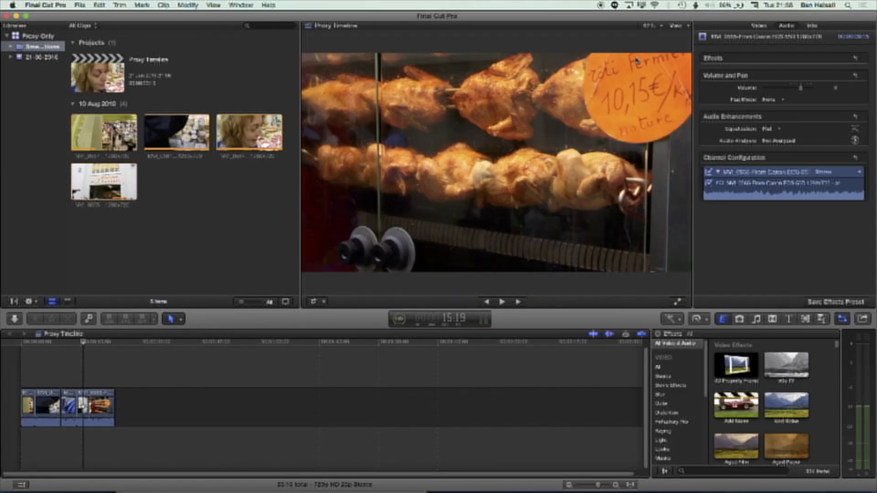
{"action": "left_click", "coordinate": [681, 26]}
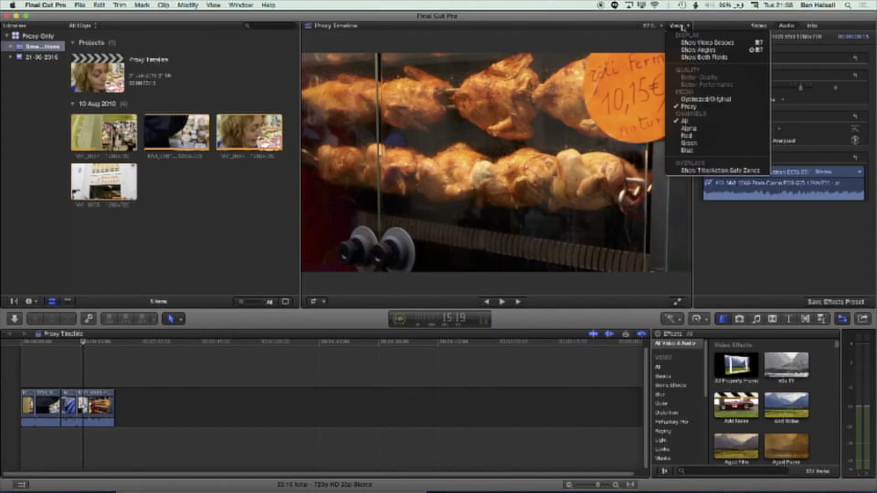
{"action": "left_click", "coordinate": [696, 99]}
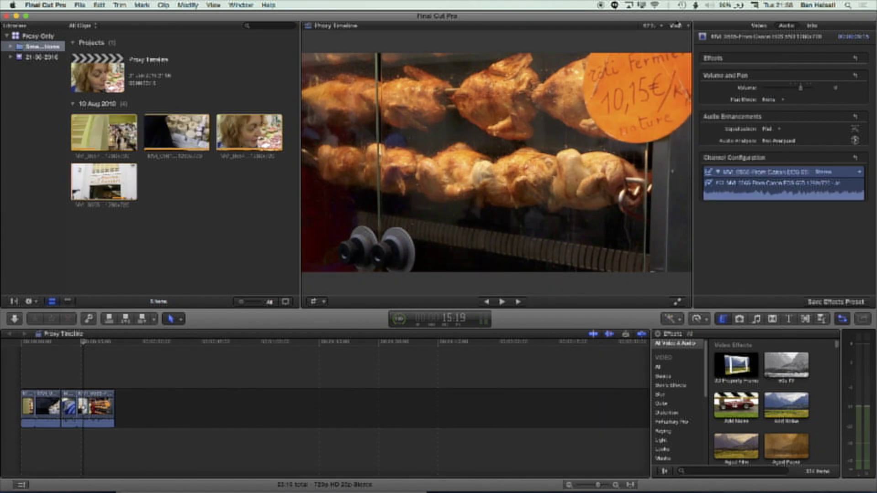
{"action": "left_click", "coordinate": [680, 25]}
{"action": "left_click", "coordinate": [684, 108]}
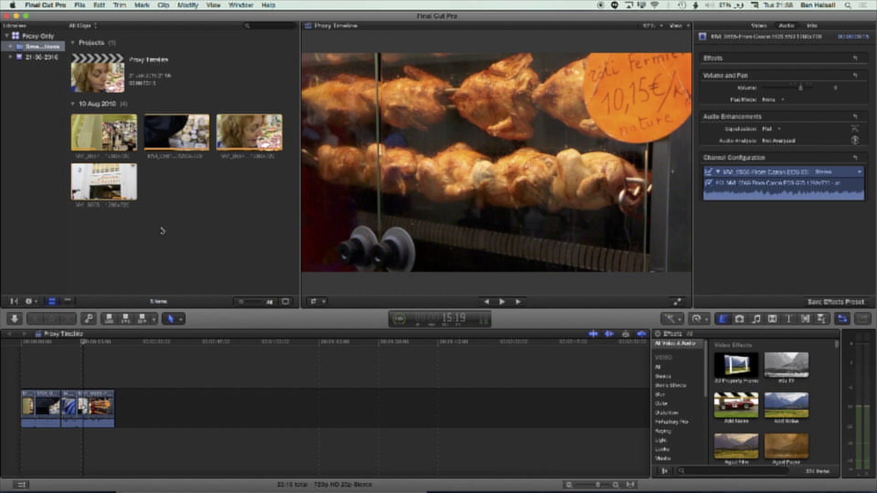
- Confirm the viewer plays original media, select the Marché Couvert clip, and return to Finder
{"action": "left_click", "coordinate": [678, 26]}
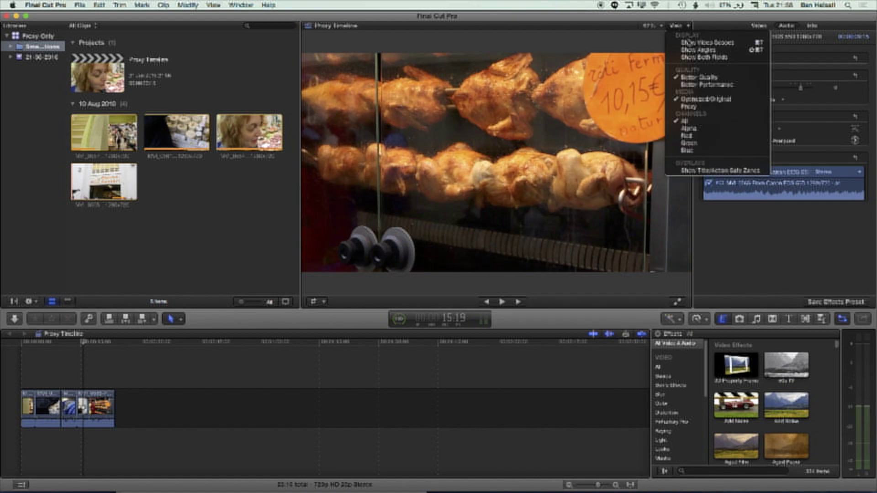
{"action": "left_click", "coordinate": [674, 26]}
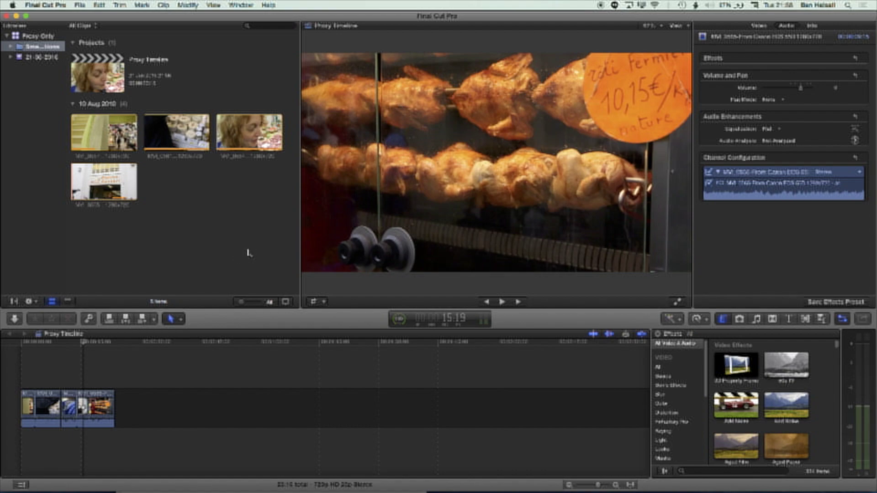
{"action": "left_click", "coordinate": [113, 182]}
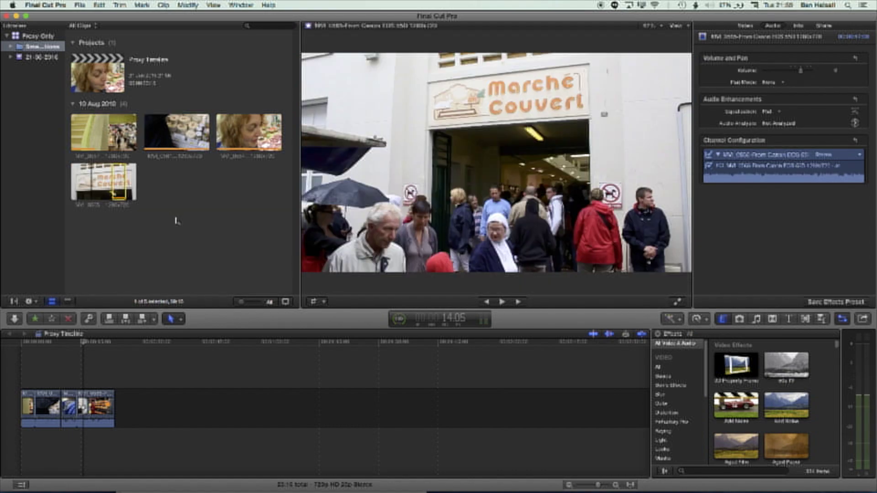
{"action": "key", "text": "super+Tab"}
{"action": "key", "text": "super+Tab"}
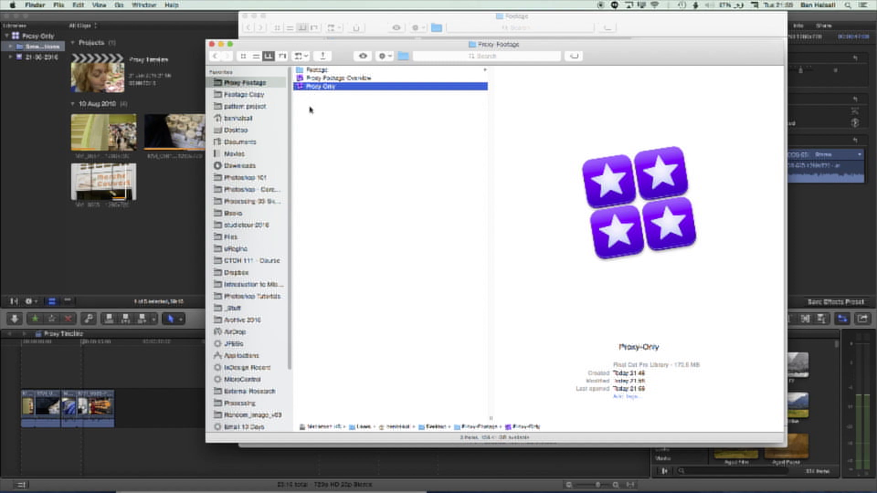
- Select the Proxy Only library in Finder, then bring Final Cut Pro back to the front
{"action": "left_click", "coordinate": [309, 100]}
{"action": "left_click", "coordinate": [316, 87]}
{"action": "left_click", "coordinate": [141, 217]}
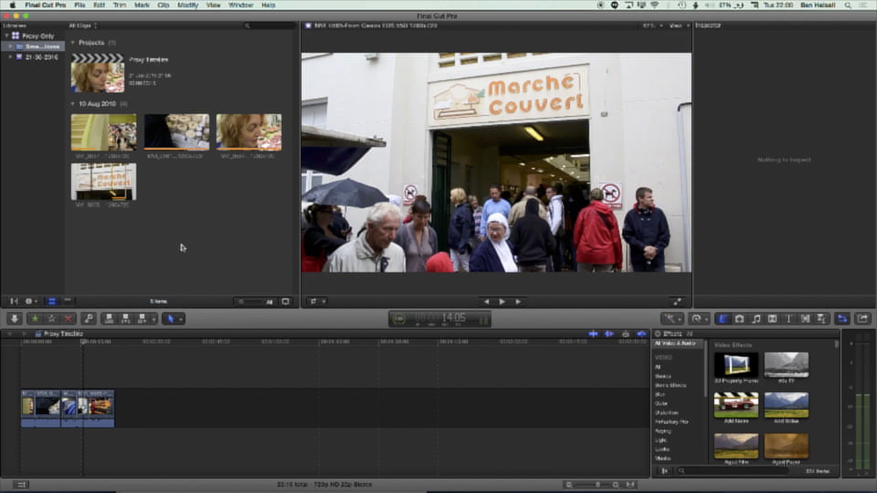
- Show the Proxy Only library's package contents in Finder and enter its dated event folder
{"action": "key", "text": "super+Tab"}
{"action": "left_click", "coordinate": [157, 249]}
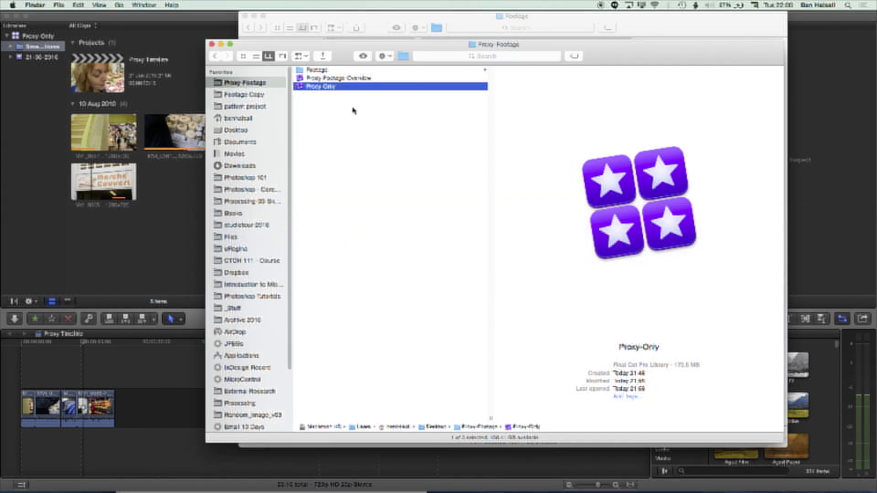
{"action": "right_click", "coordinate": [319, 87]}
{"action": "left_click", "coordinate": [351, 106]}
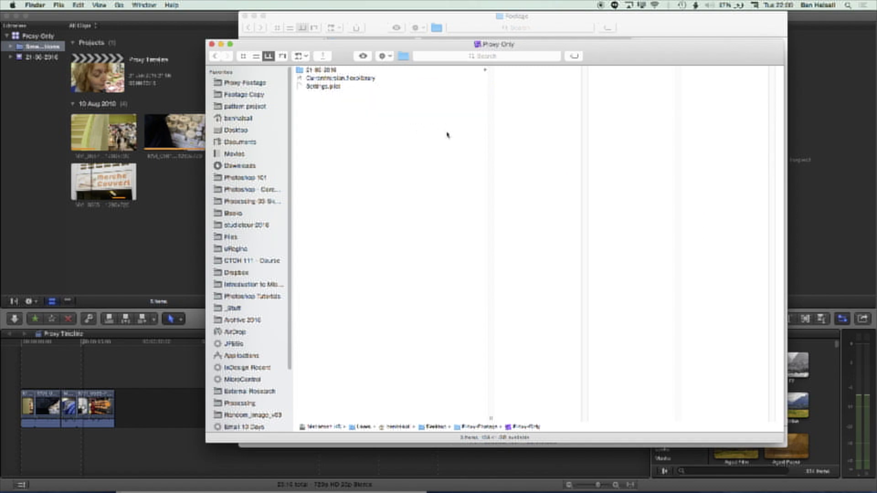
{"action": "key", "text": "Down"}
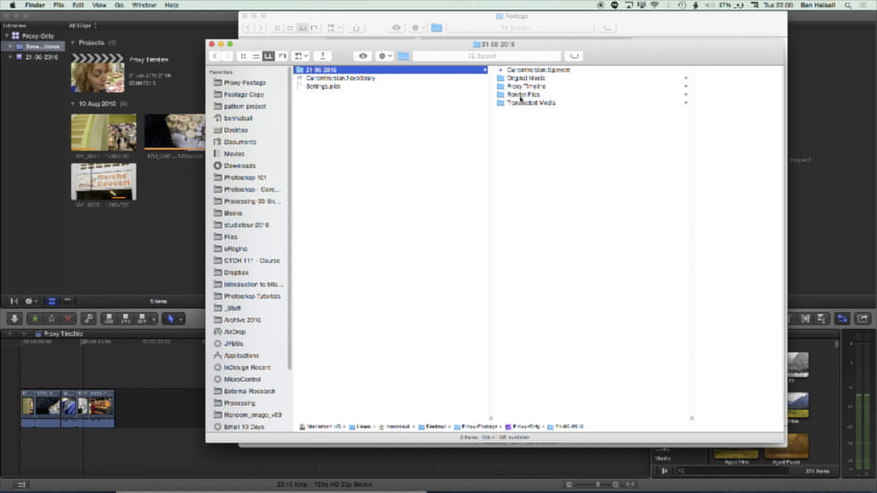
- Check the clips in Transcoded Media > Proxy Media, then open the Render Files folder
{"action": "left_click", "coordinate": [521, 104]}
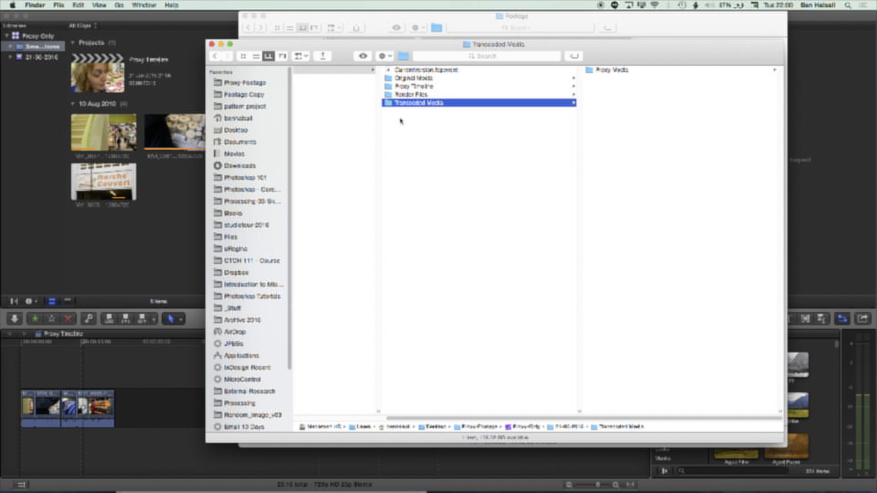
{"action": "left_click", "coordinate": [597, 72]}
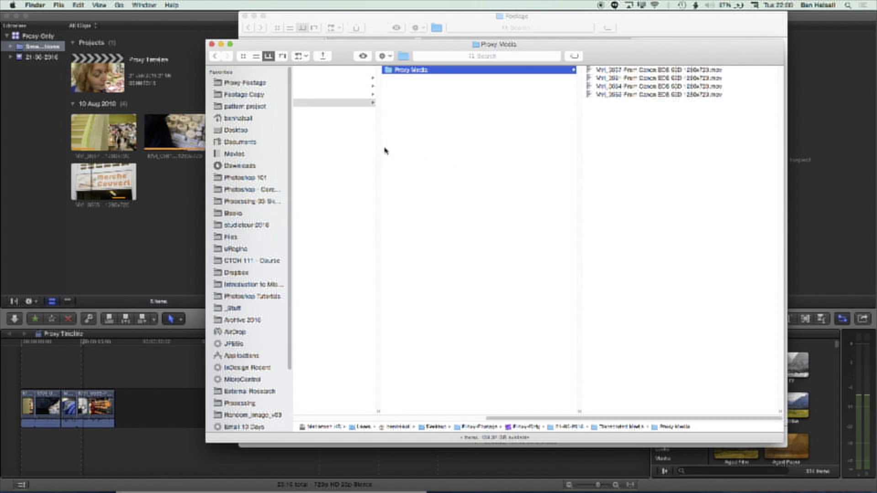
{"action": "scroll", "coordinate": [503, 415], "scroll_direction": "left", "scroll_amount": 5}
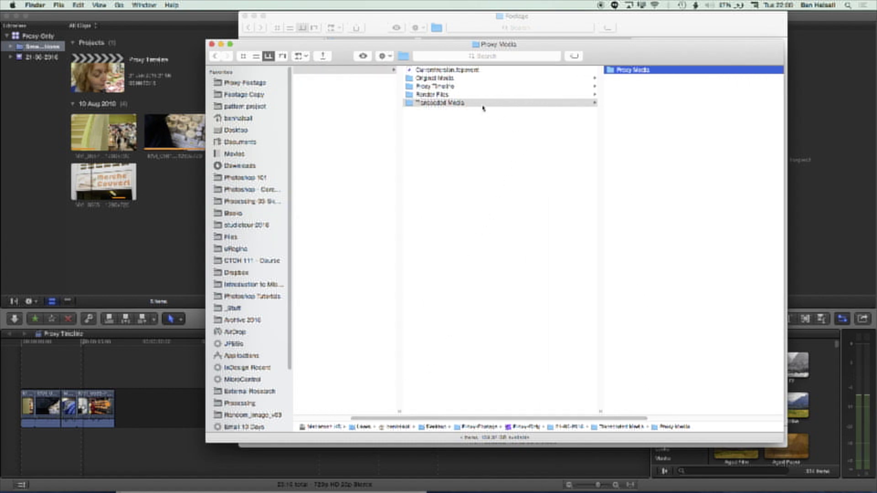
{"action": "key", "text": "Left"}
{"action": "left_click", "coordinate": [439, 95]}
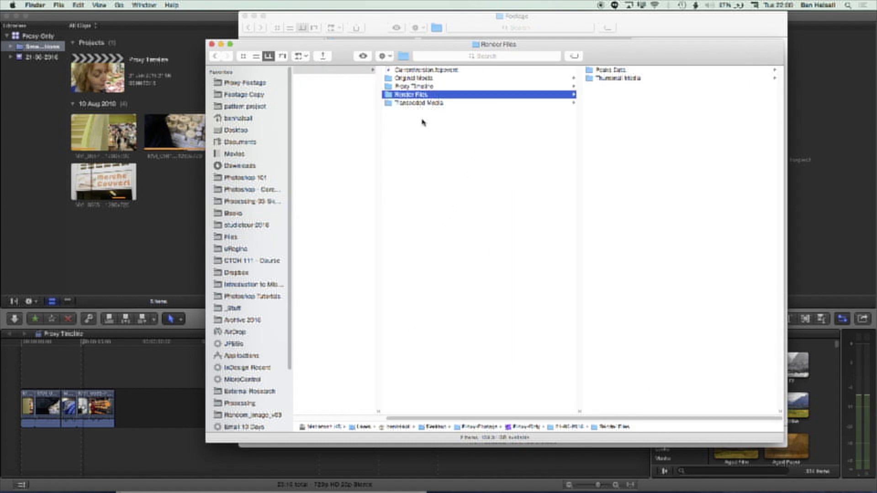